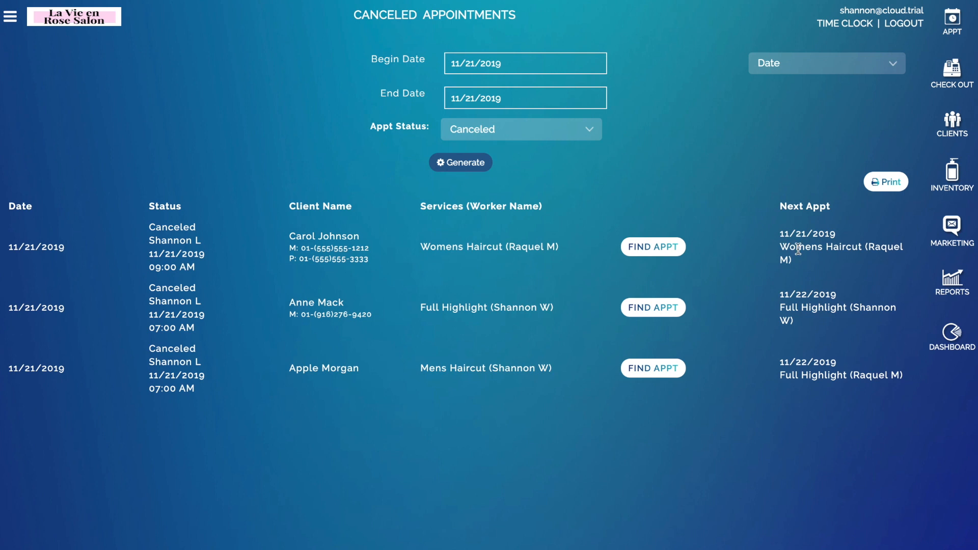
Step: Open Find Appointment for the first canceled client's Womens Haircut booking
{"action": "left_click", "coordinate": [642, 251]}
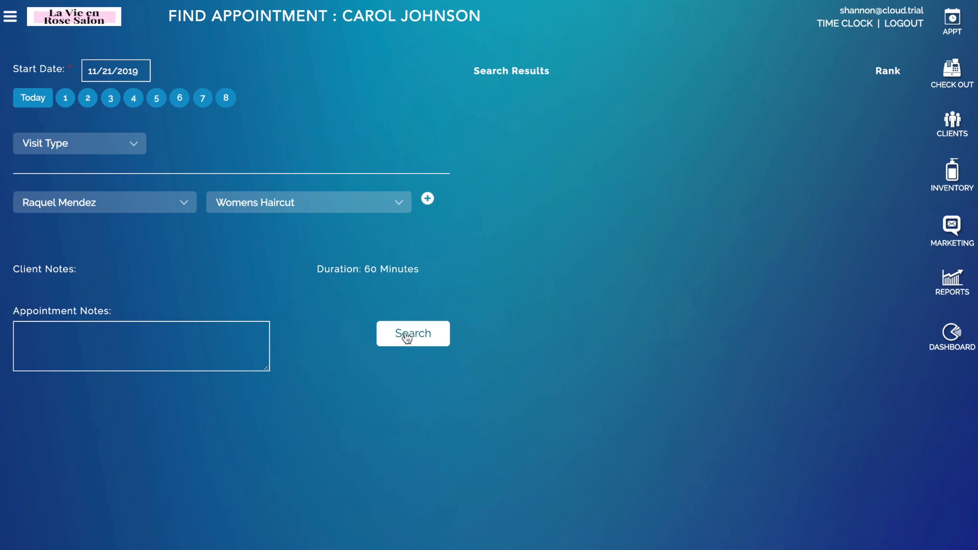
Step: Search open slots and rebook the Womens Haircut into 9:00 AM, Friday, November 22
{"action": "left_click", "coordinate": [436, 332]}
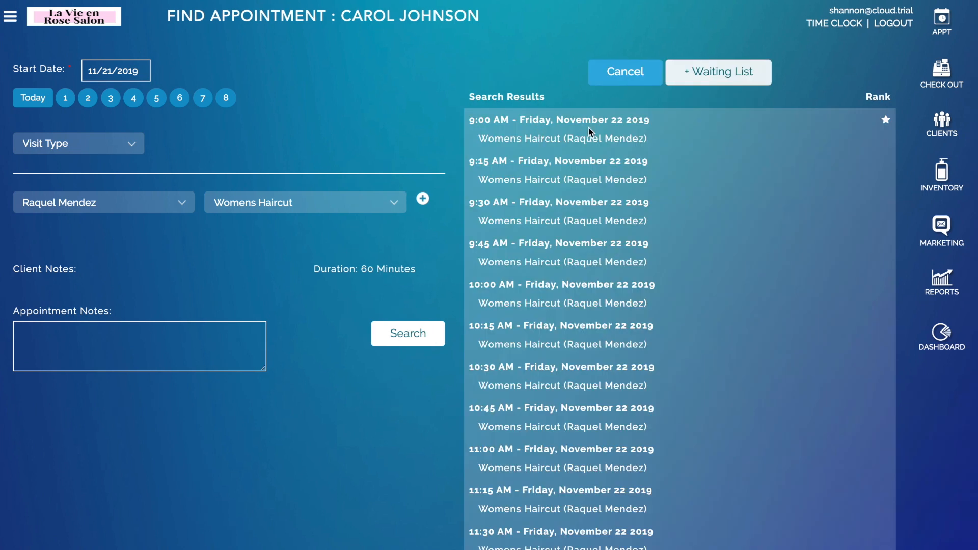
{"action": "left_click", "coordinate": [589, 132]}
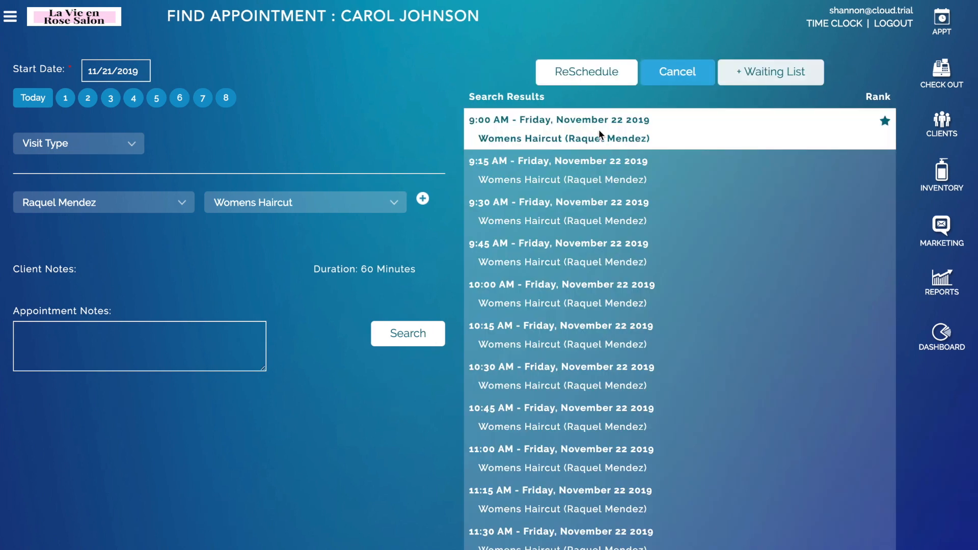
{"action": "left_click", "coordinate": [589, 72]}
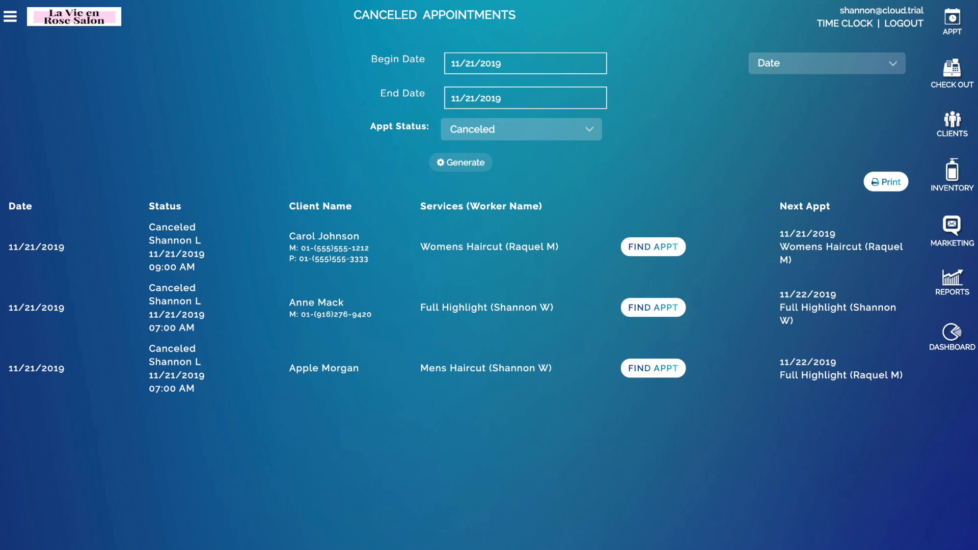
Step: Generate the Reward Points report for 11/21/2019, keeping the current rewards sort order
{"action": "left_click", "coordinate": [952, 280]}
{"action": "left_click", "coordinate": [194, 131]}
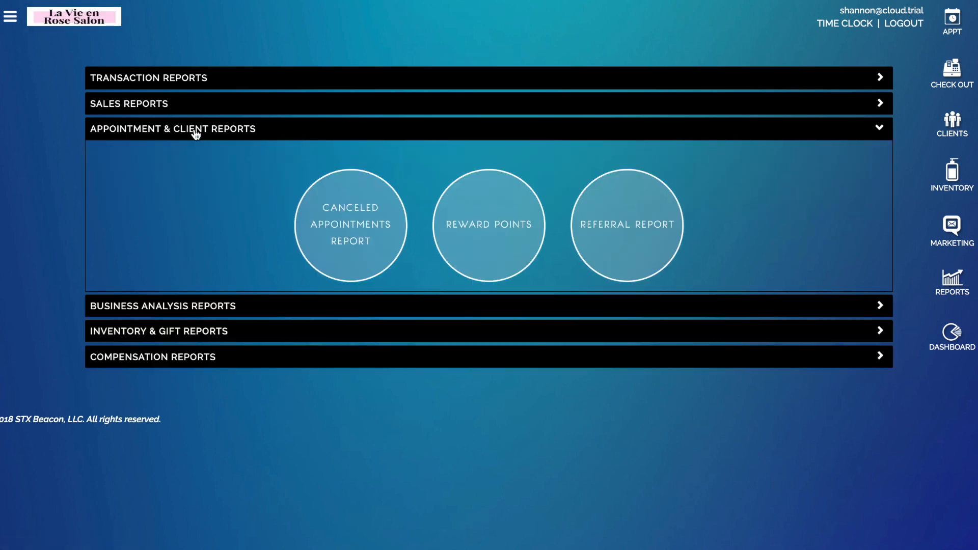
{"action": "left_click", "coordinate": [476, 218]}
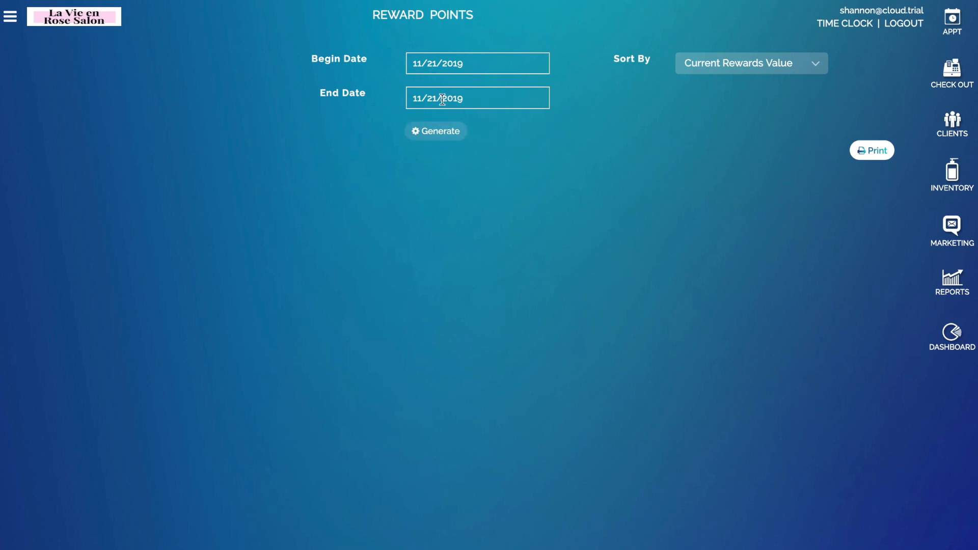
{"action": "left_click", "coordinate": [708, 66]}
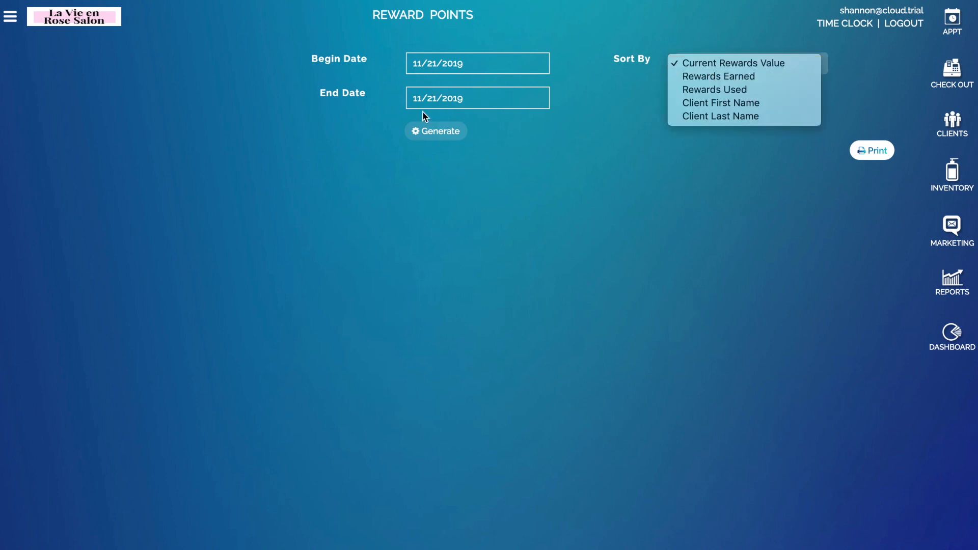
{"action": "left_click", "coordinate": [438, 130]}
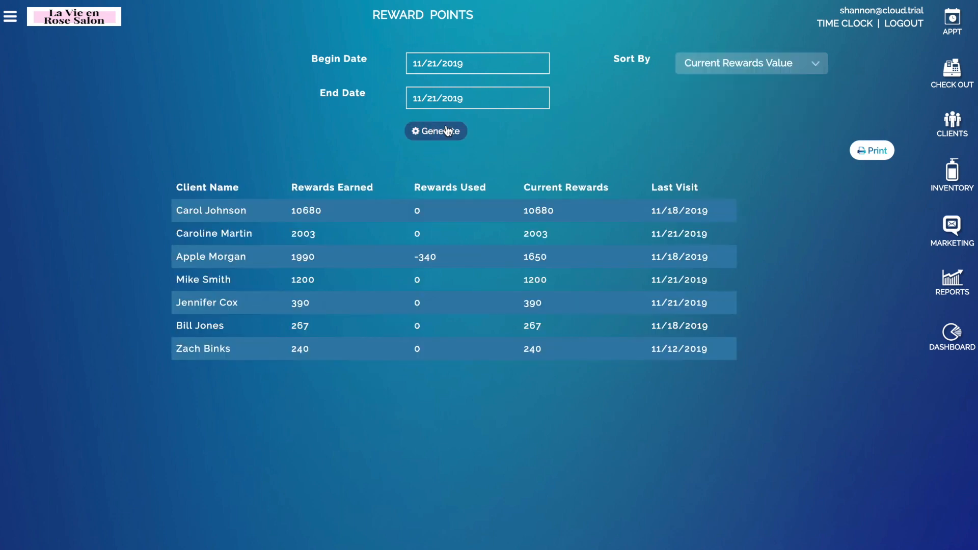
{"action": "left_click", "coordinate": [746, 60]}
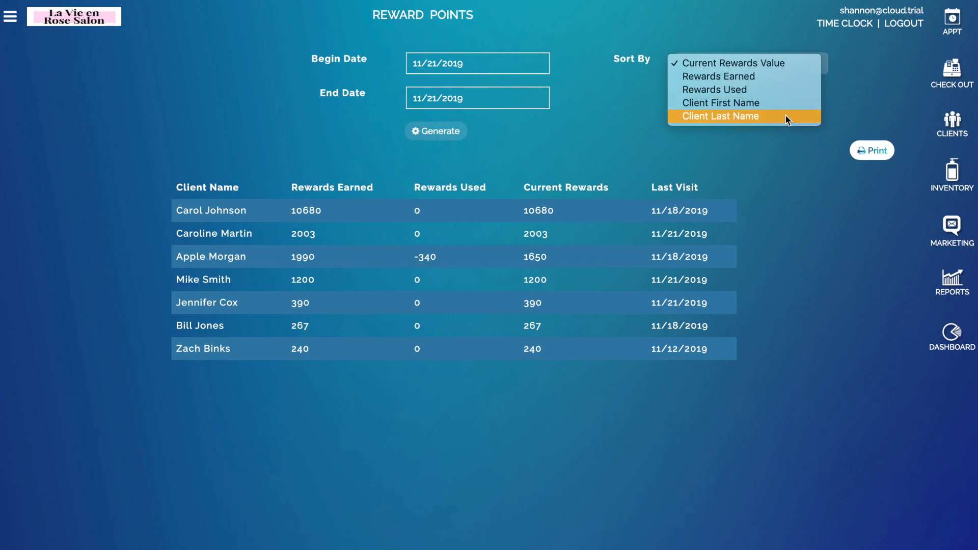
{"action": "left_click", "coordinate": [771, 172]}
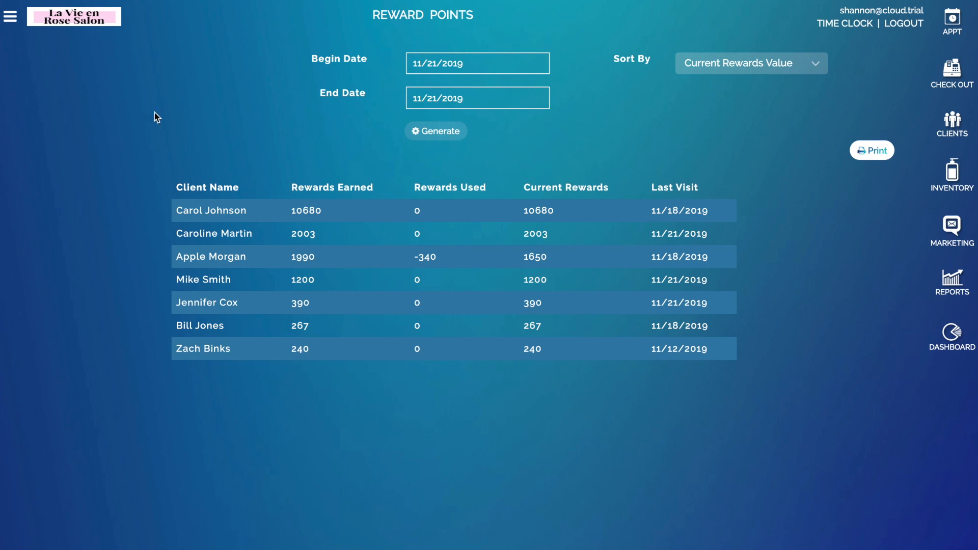
Step: Generate the Referral Report for 11/21/2019 with 1 as the minimum referrals required
{"action": "left_click", "coordinate": [949, 289]}
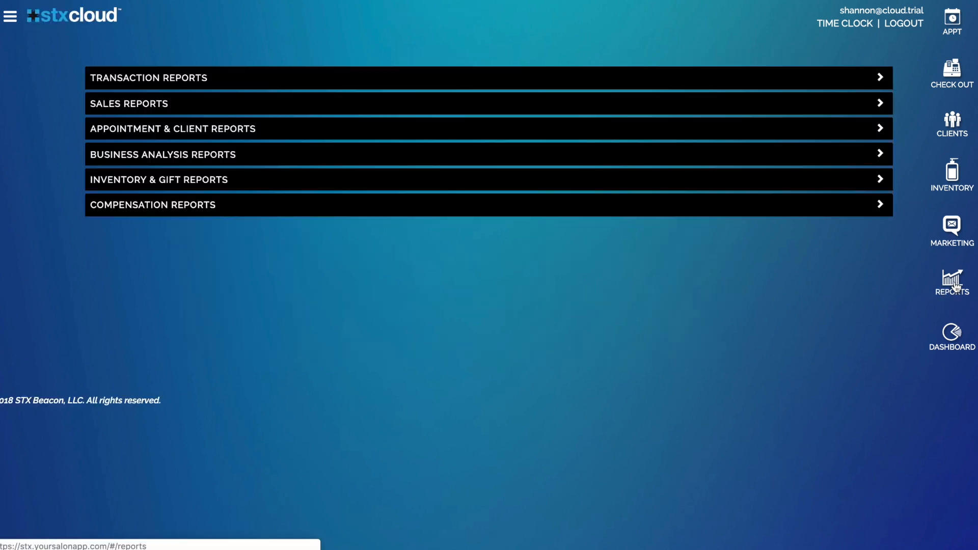
{"action": "left_click", "coordinate": [275, 136]}
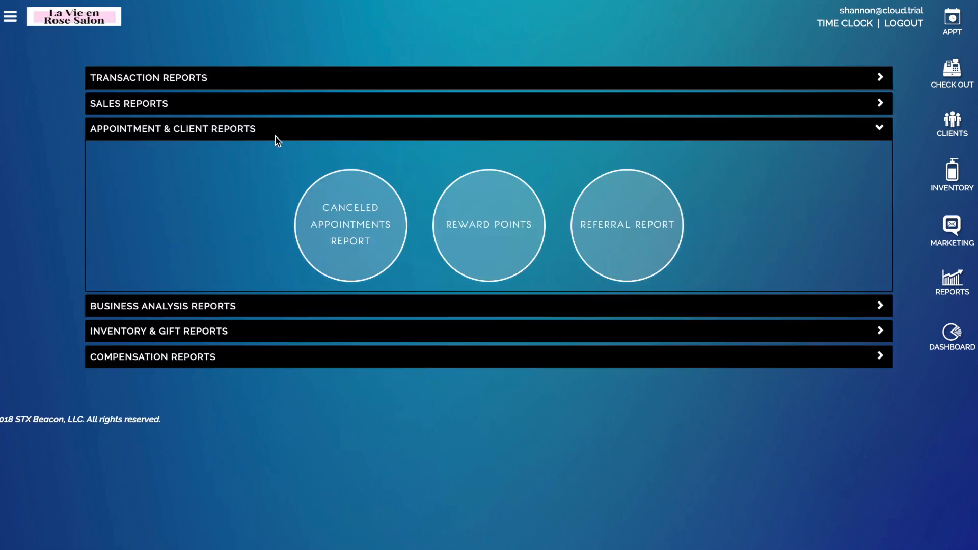
{"action": "left_click", "coordinate": [668, 251]}
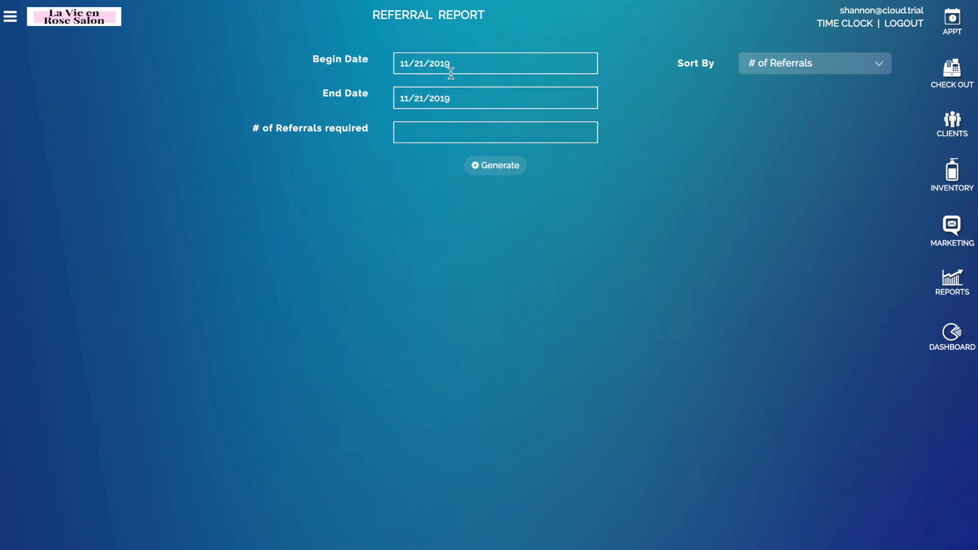
{"action": "left_click", "coordinate": [451, 135]}
{"action": "type", "text": "1"}
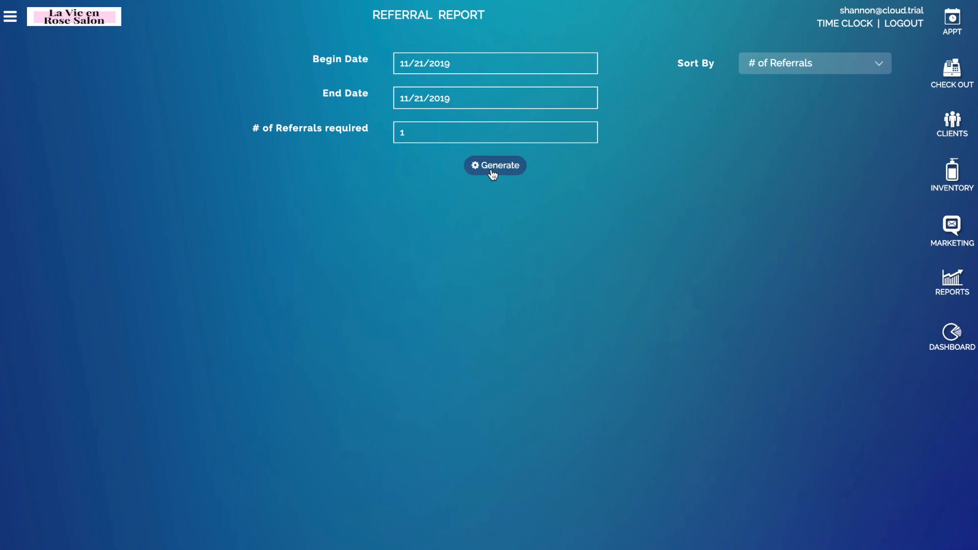
{"action": "left_click", "coordinate": [472, 171]}
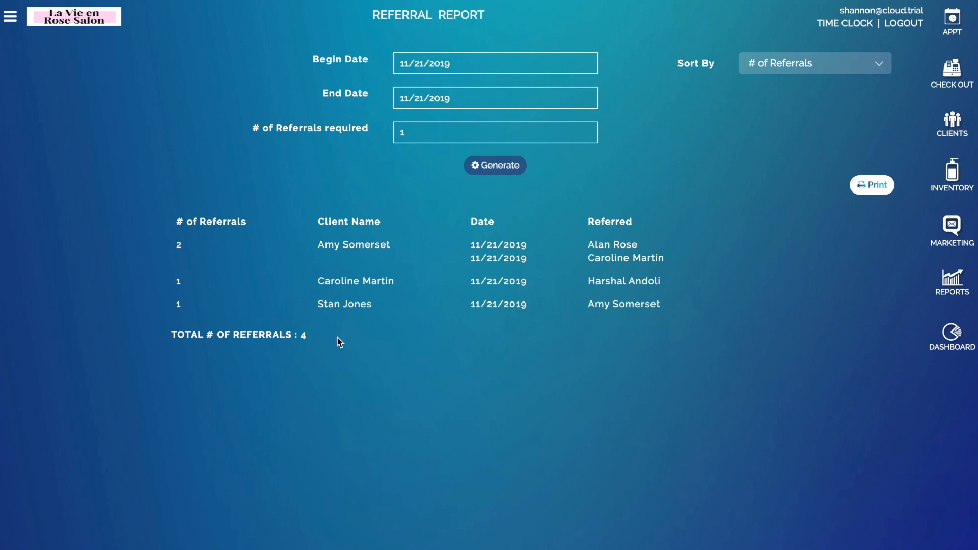
{"action": "left_click", "coordinate": [778, 68]}
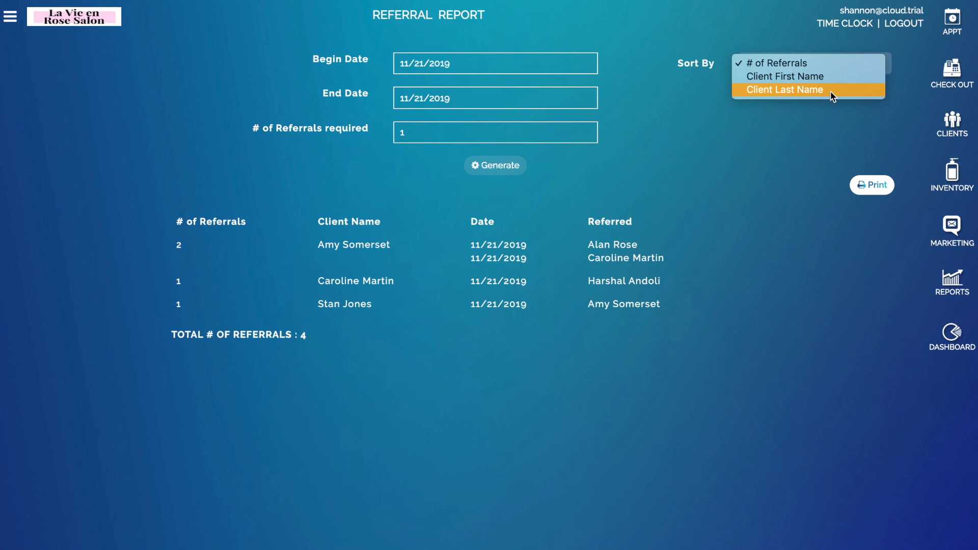
{"action": "left_click", "coordinate": [787, 338]}
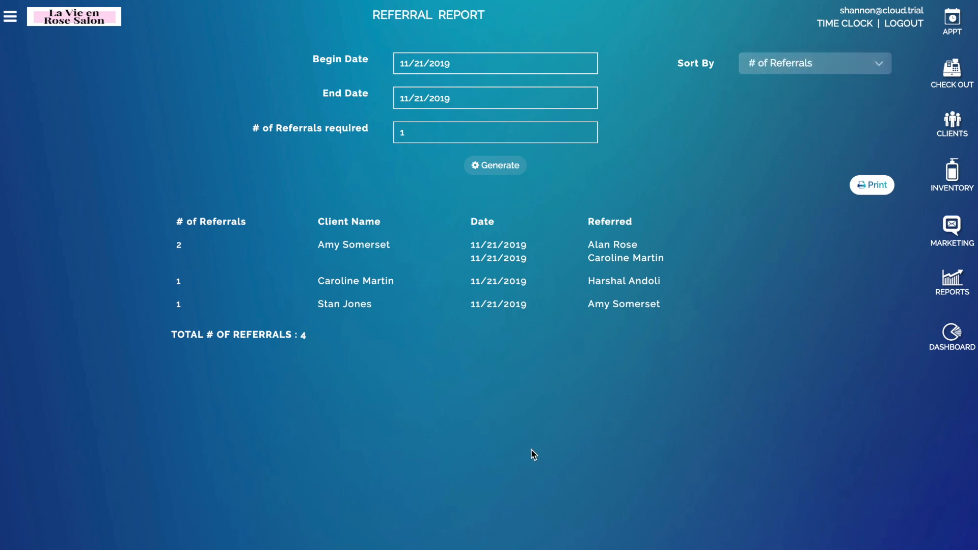
Step: Open the Forecasting Report under Business Analysis and switch it to December
{"action": "left_click", "coordinate": [958, 286]}
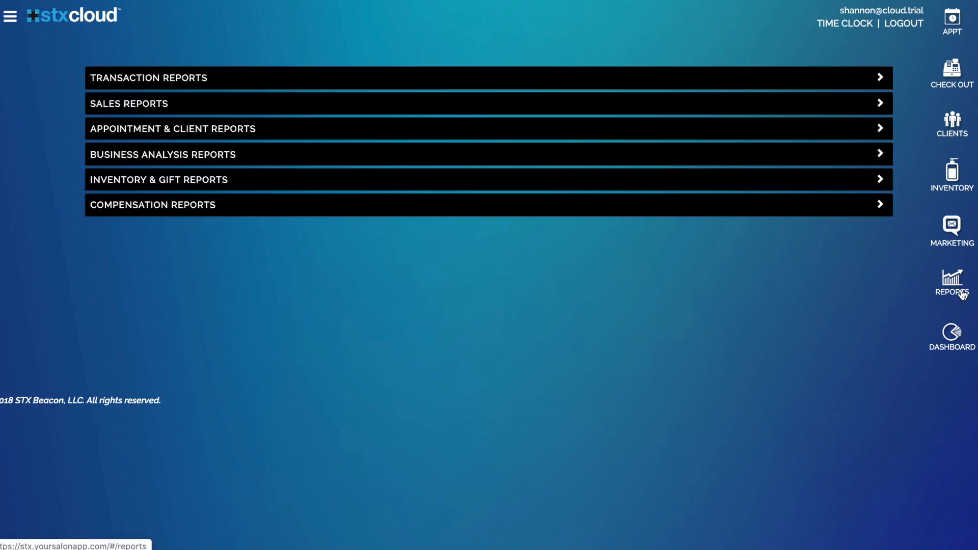
{"action": "left_click", "coordinate": [303, 157]}
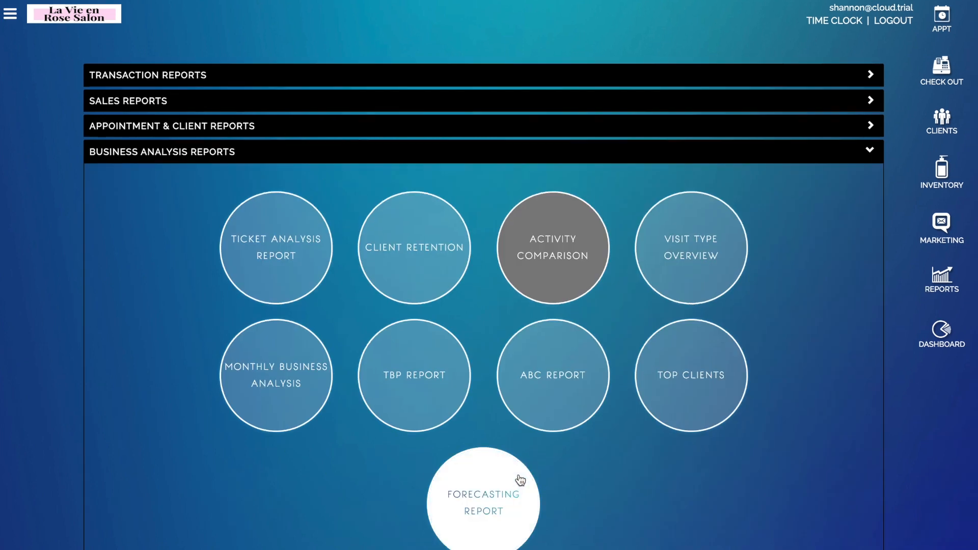
{"action": "scroll", "coordinate": [517, 484], "scroll_direction": "down", "scroll_amount": 1}
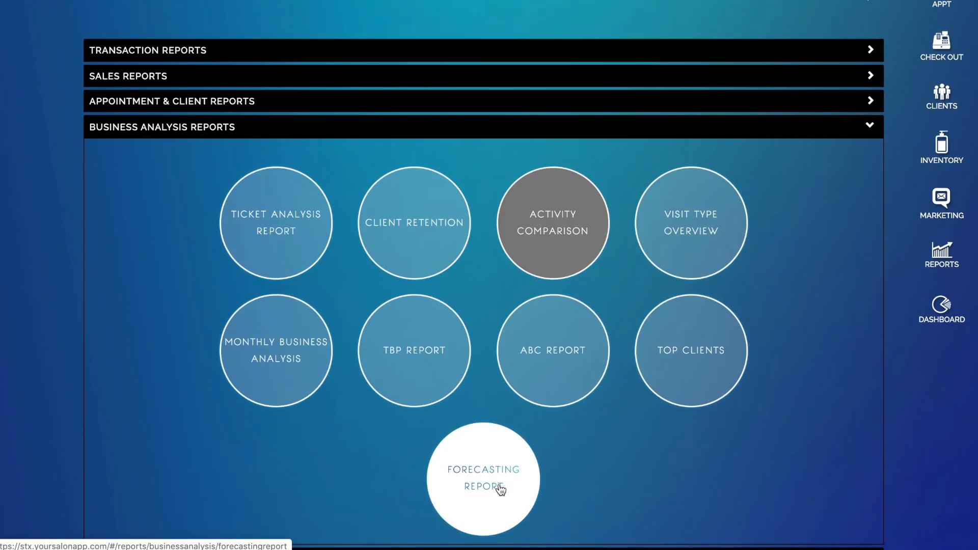
{"action": "left_click", "coordinate": [501, 489]}
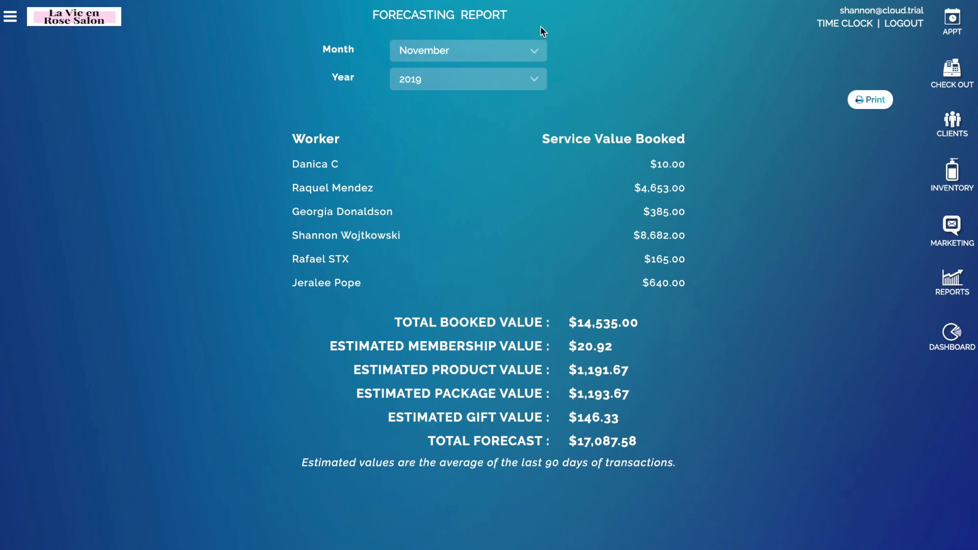
{"action": "left_click", "coordinate": [486, 49]}
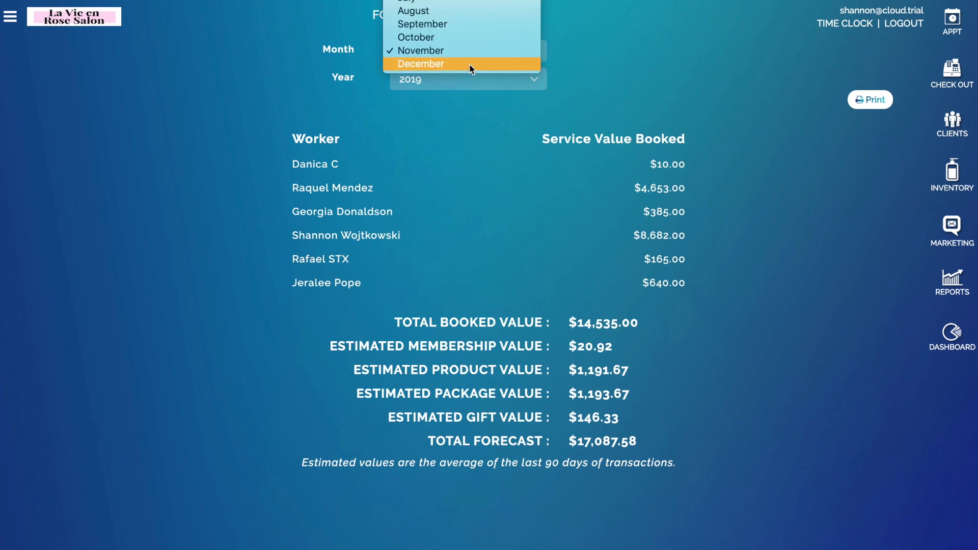
{"action": "left_click", "coordinate": [470, 63]}
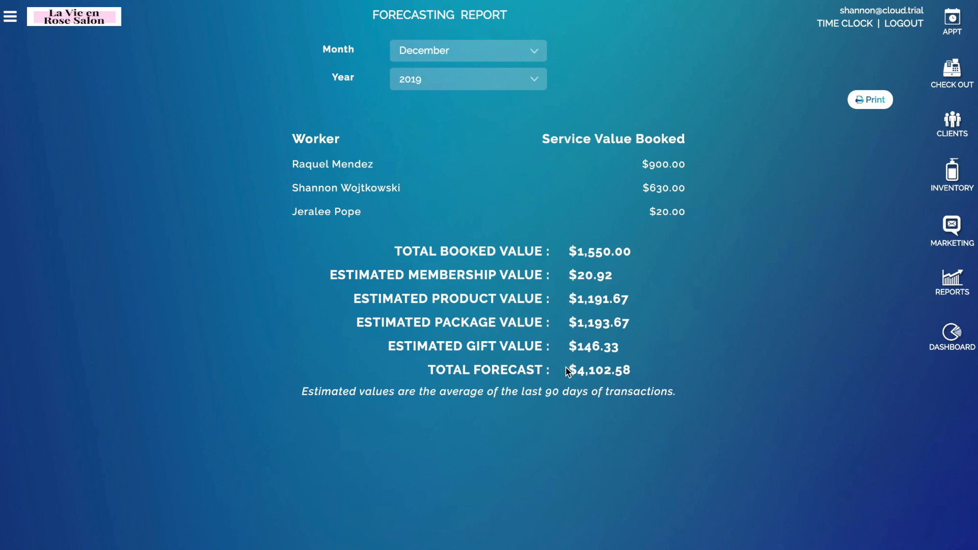
Step: Highlight the $4,102.58 total forecast and the $1,550.00 total booked value
{"action": "left_click_drag", "start_coordinate": [571, 370], "coordinate": [659, 375]}
{"action": "left_click", "coordinate": [662, 376]}
{"action": "left_click_drag", "start_coordinate": [393, 251], "coordinate": [668, 251]}
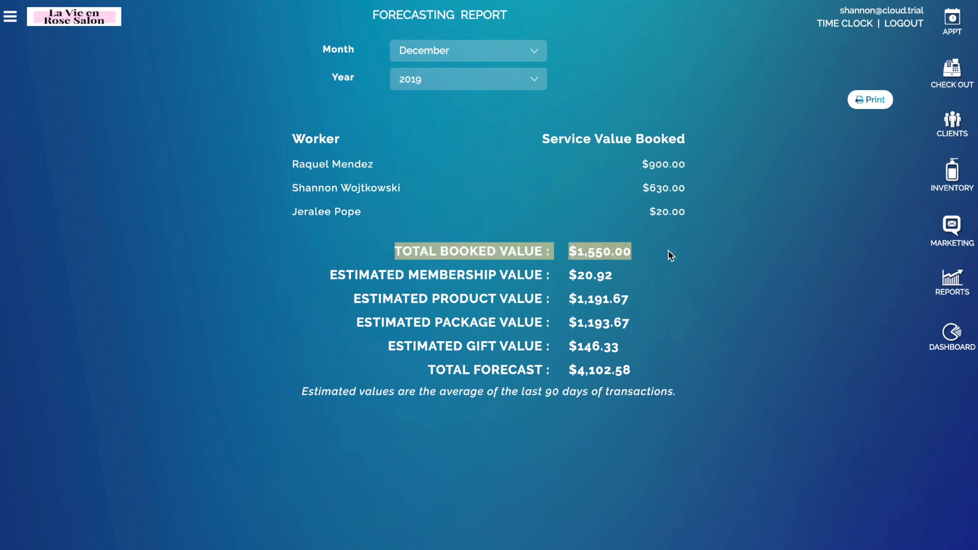
{"action": "left_click", "coordinate": [671, 255]}
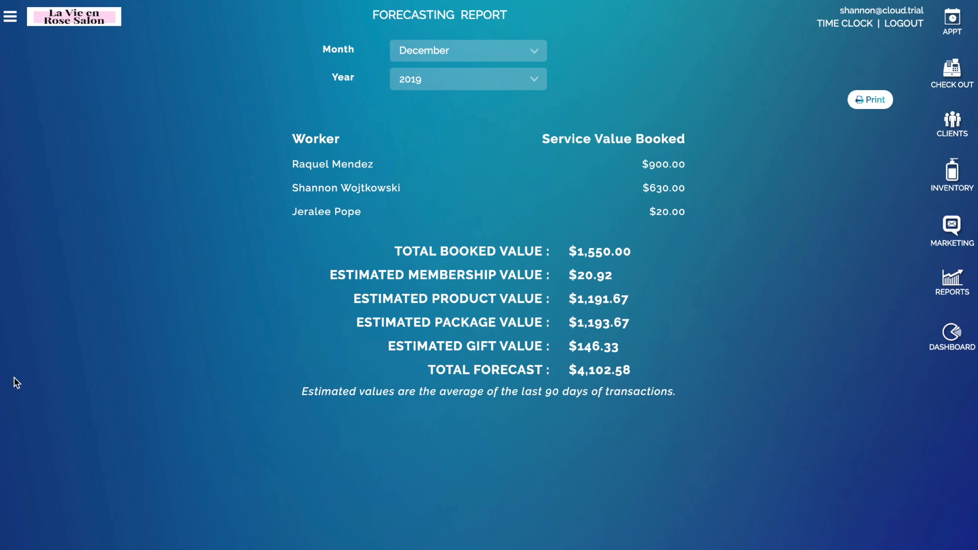
Step: From checkout, add a new client with first and last name, and save to start their ticket
{"action": "left_click", "coordinate": [955, 79]}
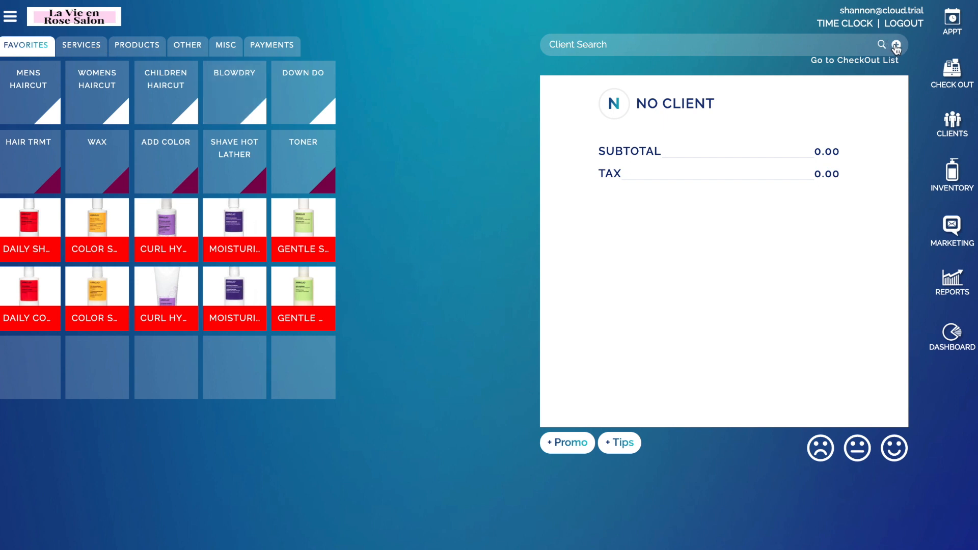
{"action": "left_click", "coordinate": [897, 44]}
{"action": "left_click", "coordinate": [462, 60]}
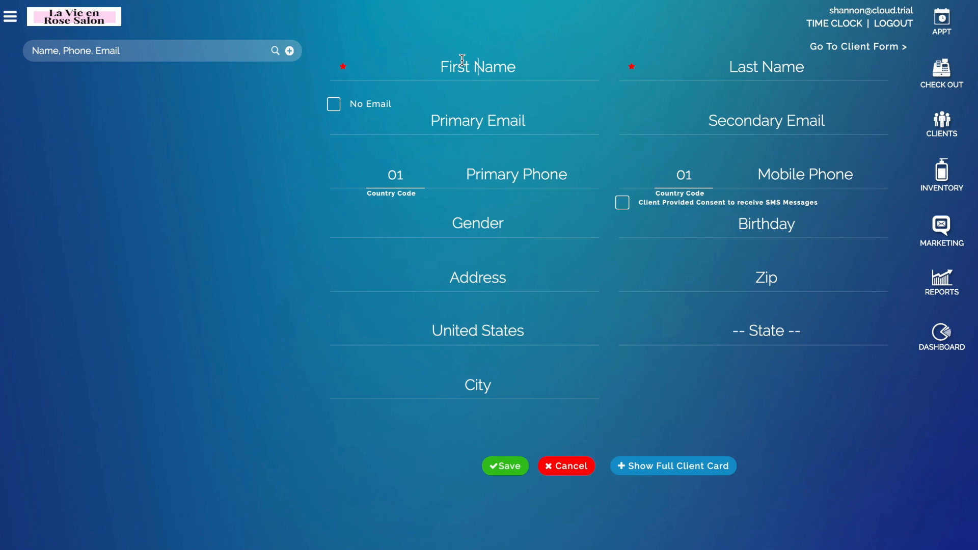
{"action": "key", "text": "Tab"}
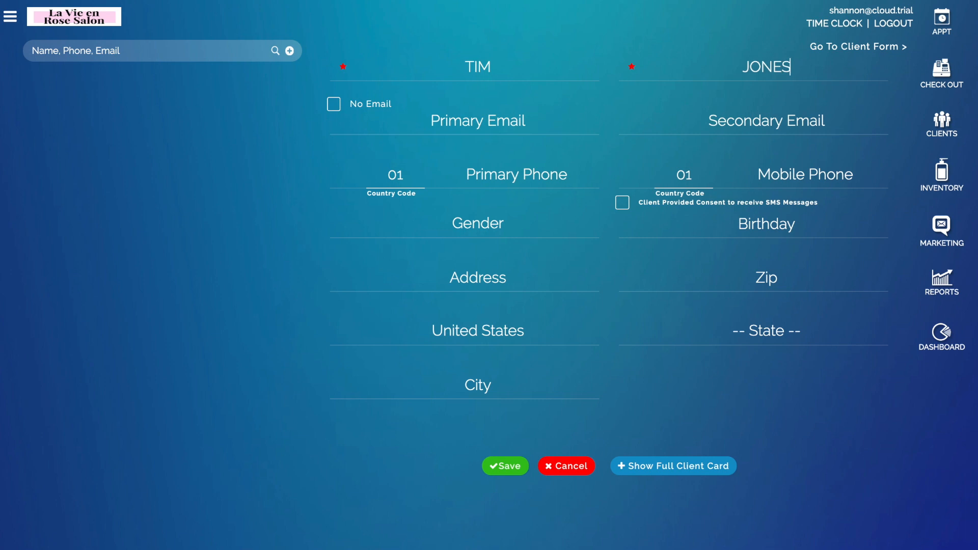
{"action": "left_click", "coordinate": [496, 466]}
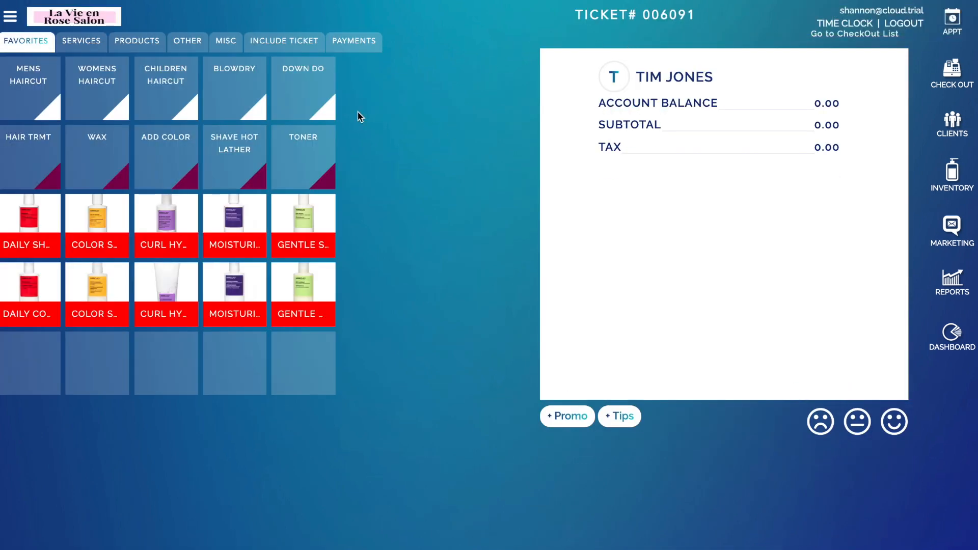
Step: Add a 40.00 Mens Haircut and an 18.00 Repair Shampoo, each with an assigned worker
{"action": "left_click", "coordinate": [36, 90]}
{"action": "left_click", "coordinate": [256, 100]}
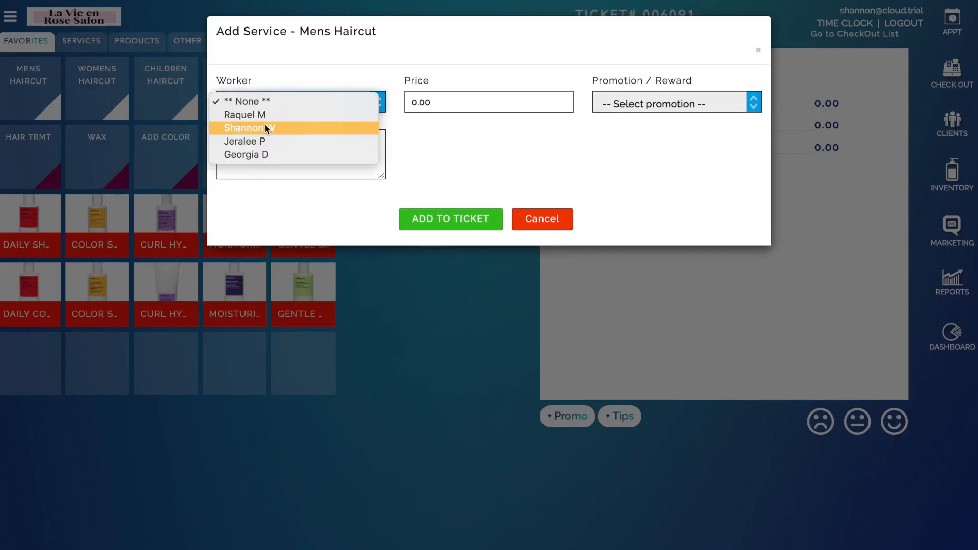
{"action": "left_click", "coordinate": [265, 127]}
{"action": "left_click", "coordinate": [414, 219]}
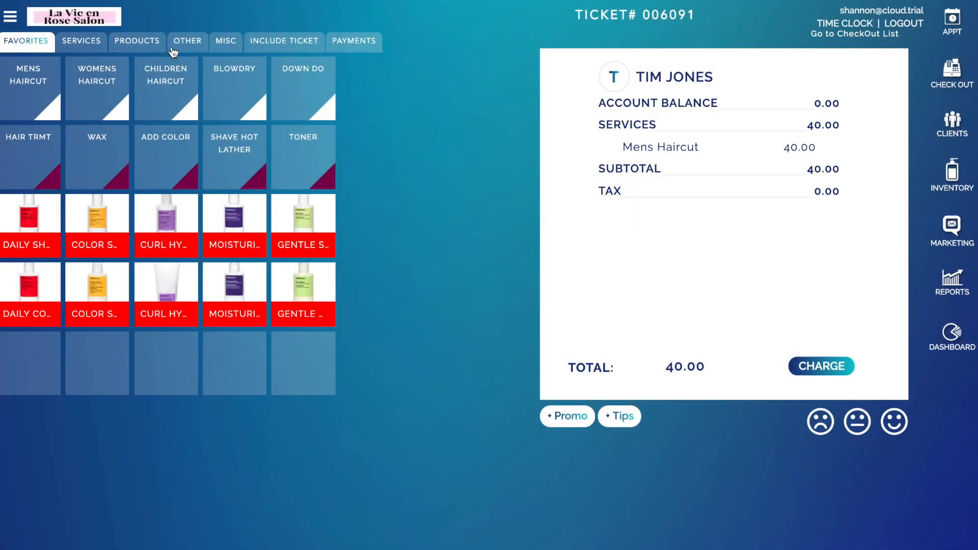
{"action": "left_click", "coordinate": [142, 44]}
{"action": "left_click", "coordinate": [30, 86]}
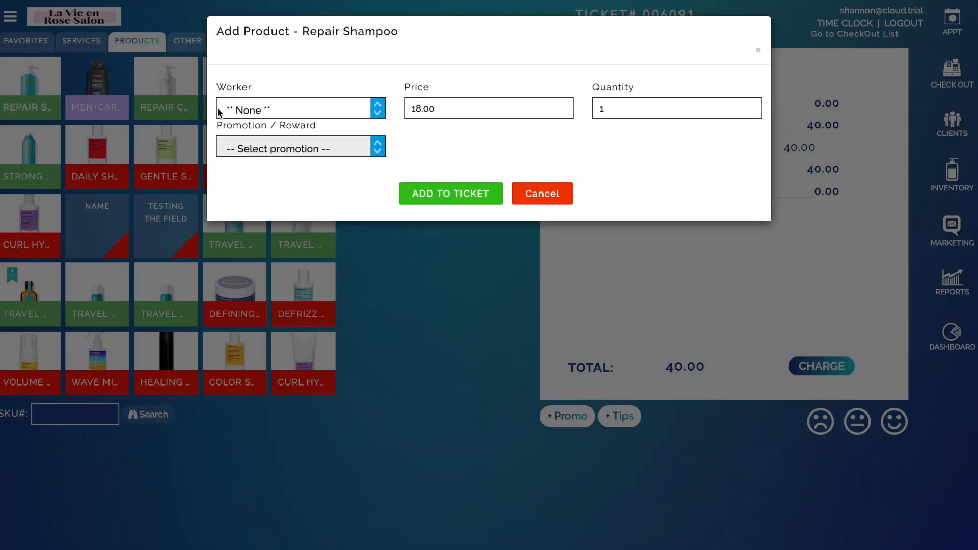
{"action": "left_click", "coordinate": [258, 109]}
{"action": "left_click", "coordinate": [265, 117]}
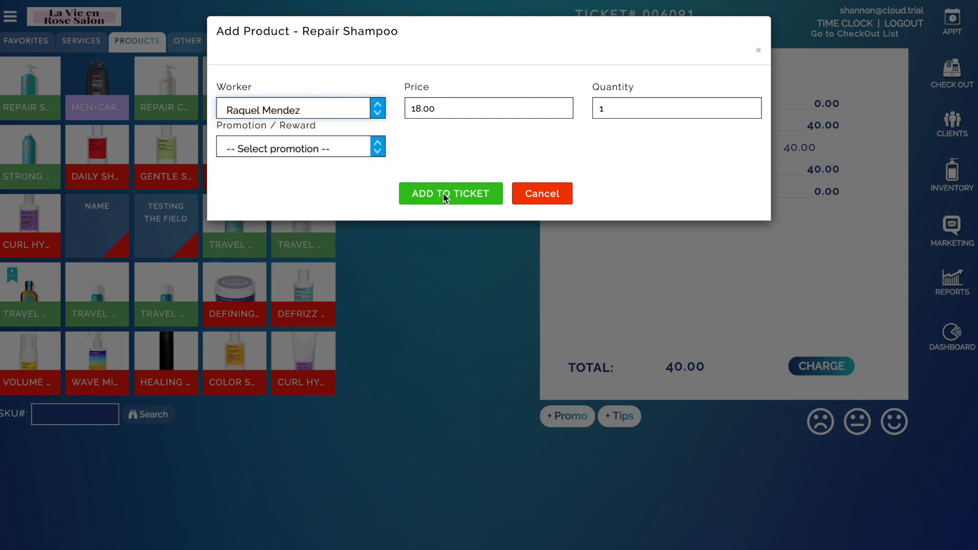
{"action": "left_click", "coordinate": [443, 194]}
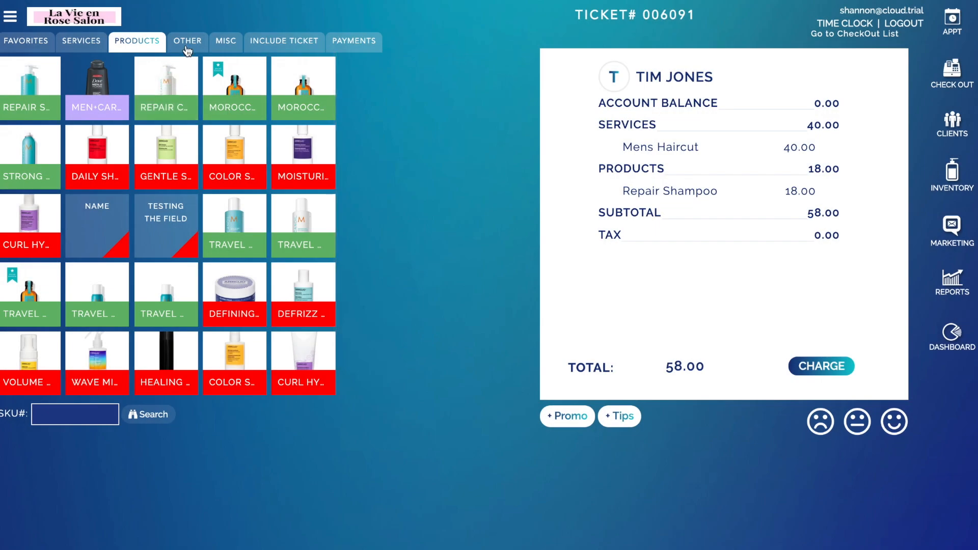
Step: Add a 20.00 deposit and a 33.00 miscellaneous sale to the ticket
{"action": "left_click", "coordinate": [188, 46]}
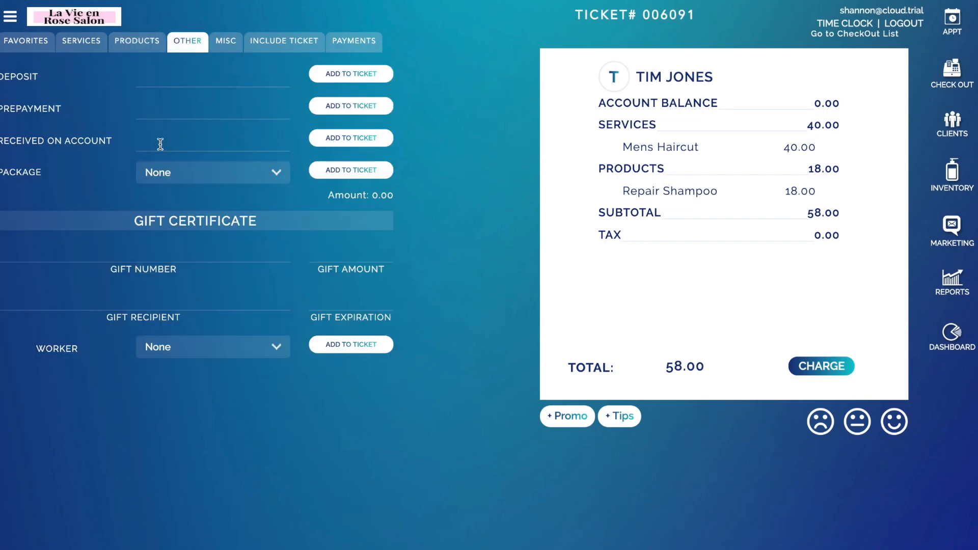
{"action": "left_click", "coordinate": [155, 75]}
{"action": "type", "text": "20"}
{"action": "left_click", "coordinate": [323, 76]}
{"action": "left_click", "coordinate": [225, 41]}
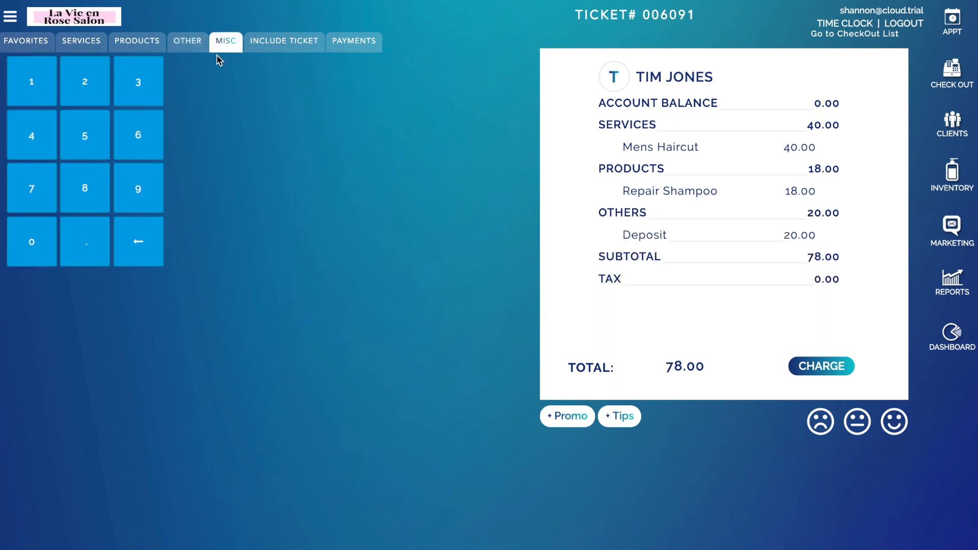
{"action": "left_click", "coordinate": [149, 87]}
{"action": "left_click", "coordinate": [148, 87]}
{"action": "left_click", "coordinate": [393, 170]}
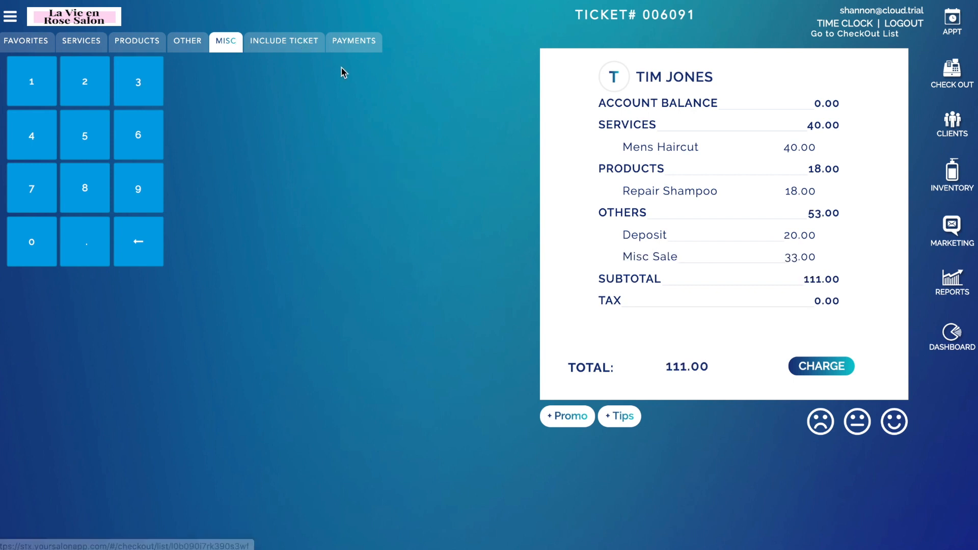
Step: Add a 20% tip of 11.60 for the stylist, bringing the total to 122.60
{"action": "left_click", "coordinate": [617, 413]}
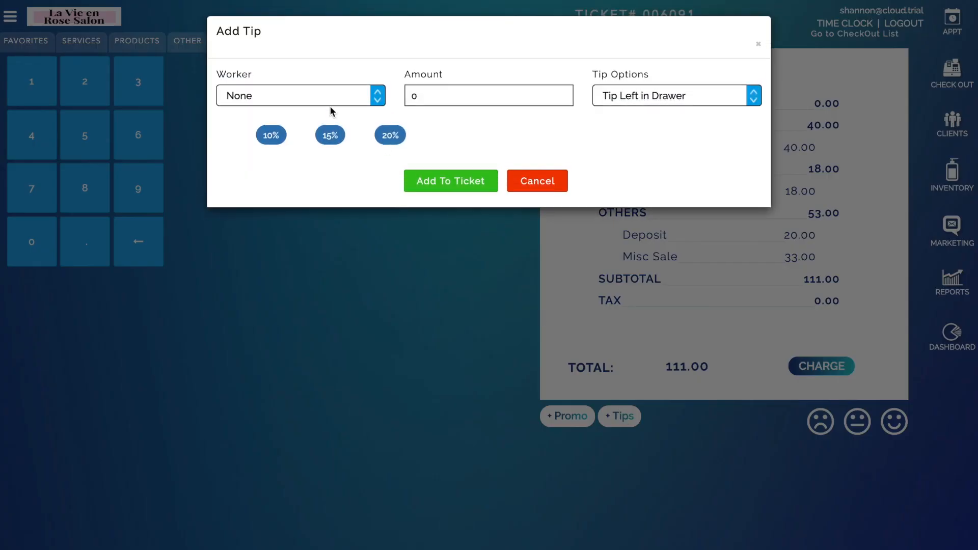
{"action": "left_click", "coordinate": [330, 102]}
{"action": "left_click", "coordinate": [338, 120]}
{"action": "left_click", "coordinate": [390, 135]}
{"action": "left_click", "coordinate": [476, 182]}
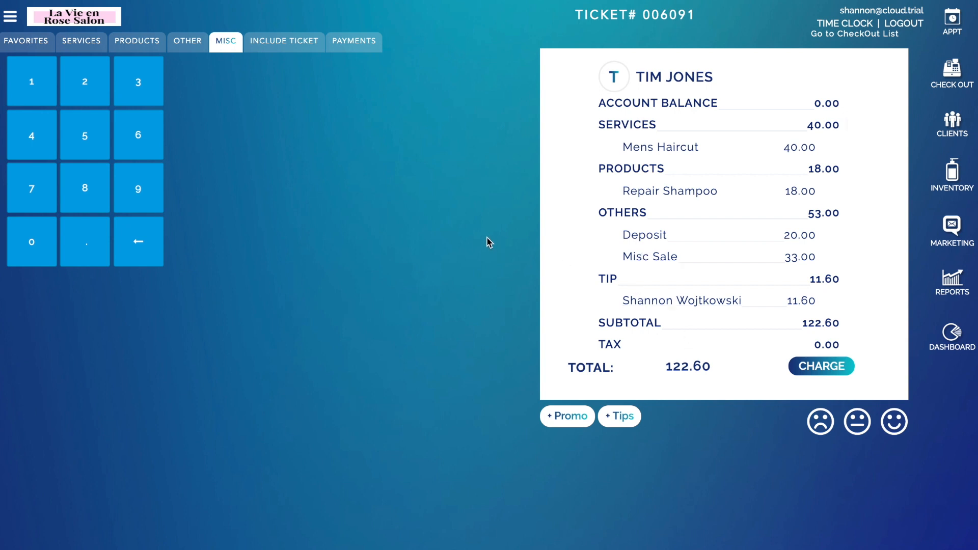
{"action": "left_click", "coordinate": [377, 50]}
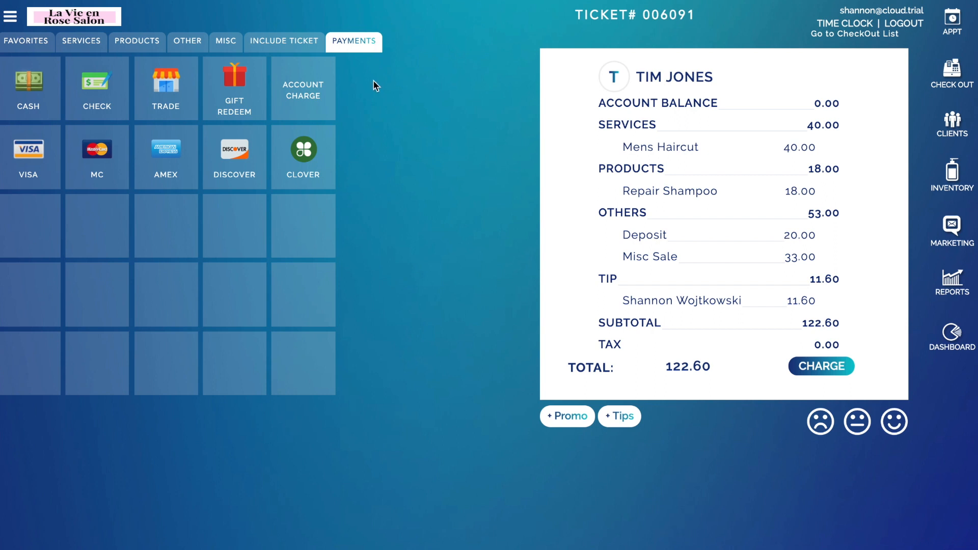
Step: Apply a 122.60 cash payment to the ticket
{"action": "left_click", "coordinate": [37, 102]}
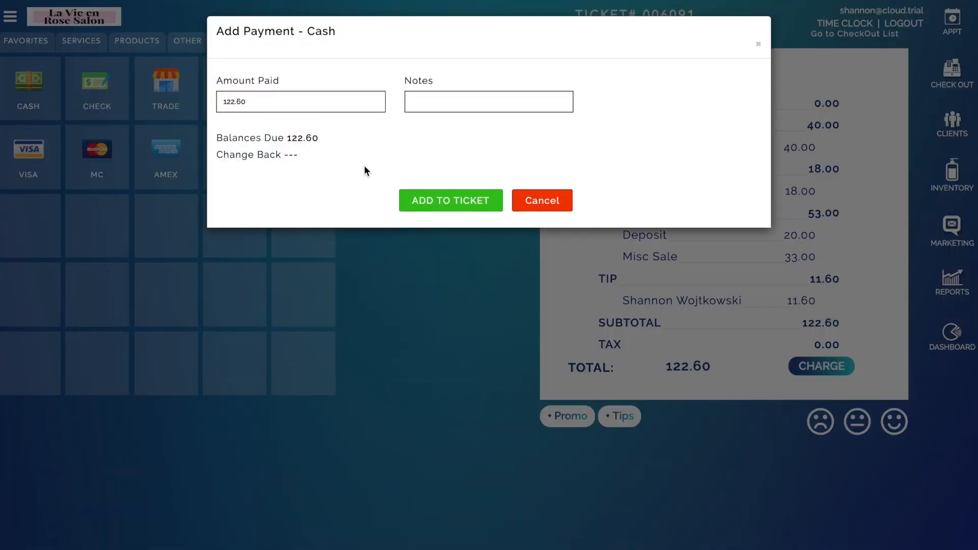
{"action": "left_click", "coordinate": [408, 198]}
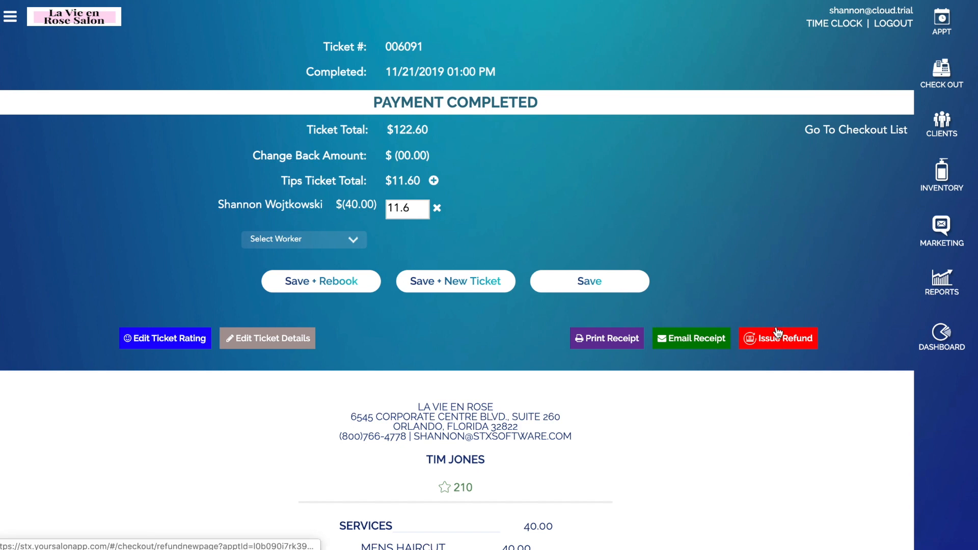
Step: On the receipt, change the Mens Haircut's worker to a different stylist and update it
{"action": "scroll", "coordinate": [778, 332], "scroll_direction": "down", "scroll_amount": 1}
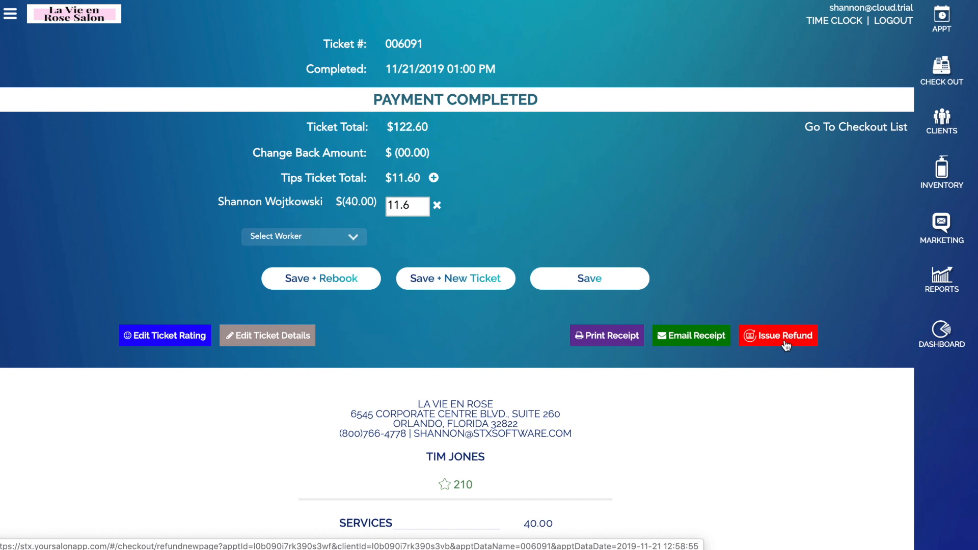
{"action": "scroll", "coordinate": [785, 345], "scroll_direction": "down", "scroll_amount": 7}
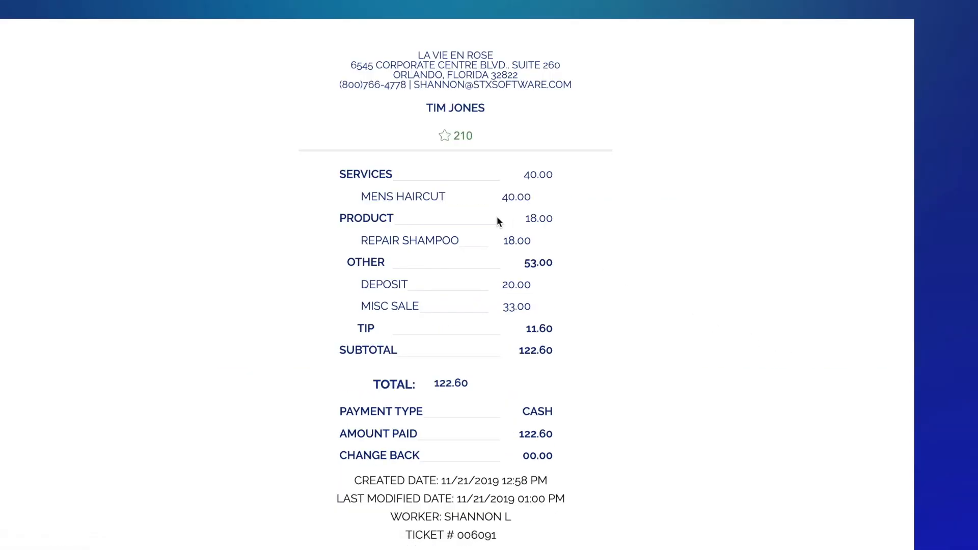
{"action": "left_click", "coordinate": [426, 203]}
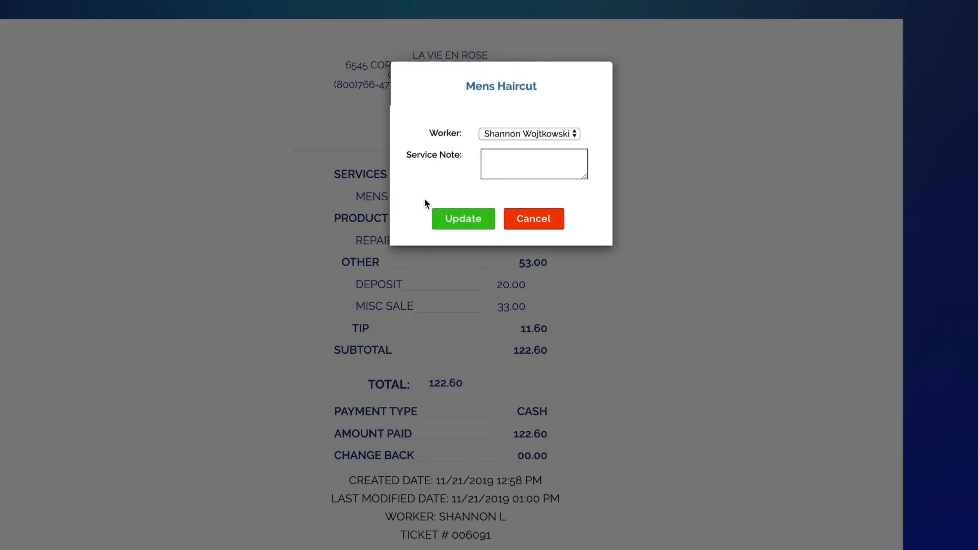
{"action": "left_click", "coordinate": [521, 132]}
{"action": "left_click", "coordinate": [526, 122]}
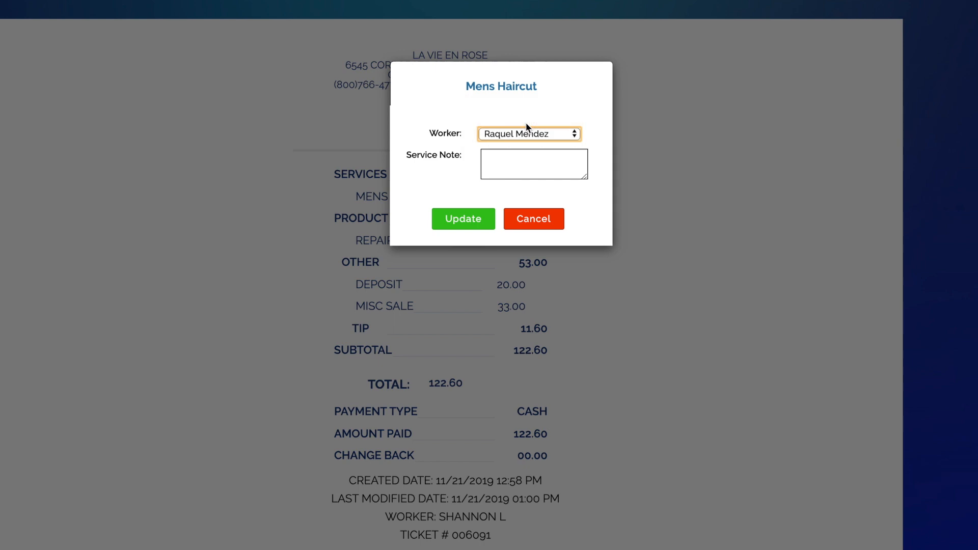
{"action": "left_click", "coordinate": [479, 221]}
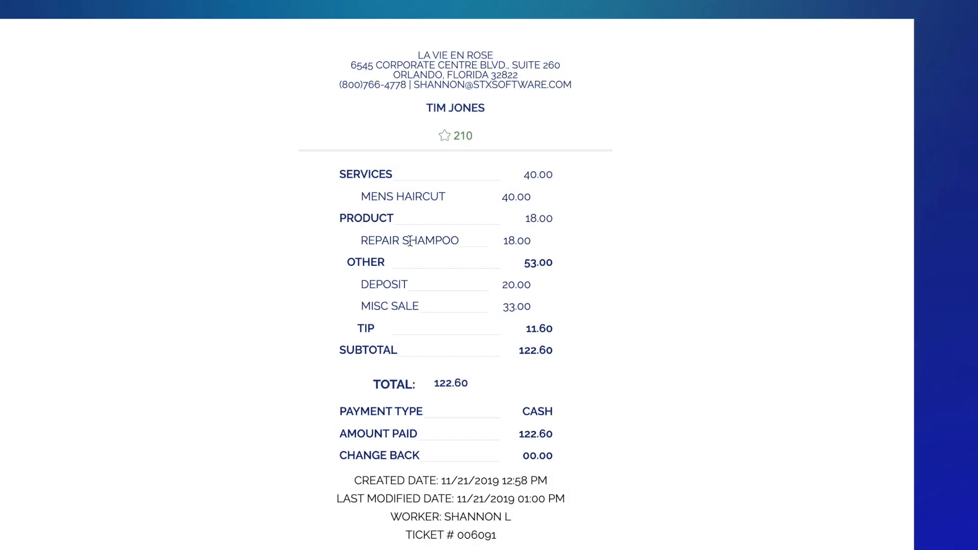
{"action": "scroll", "coordinate": [394, 244], "scroll_direction": "up", "scroll_amount": 2}
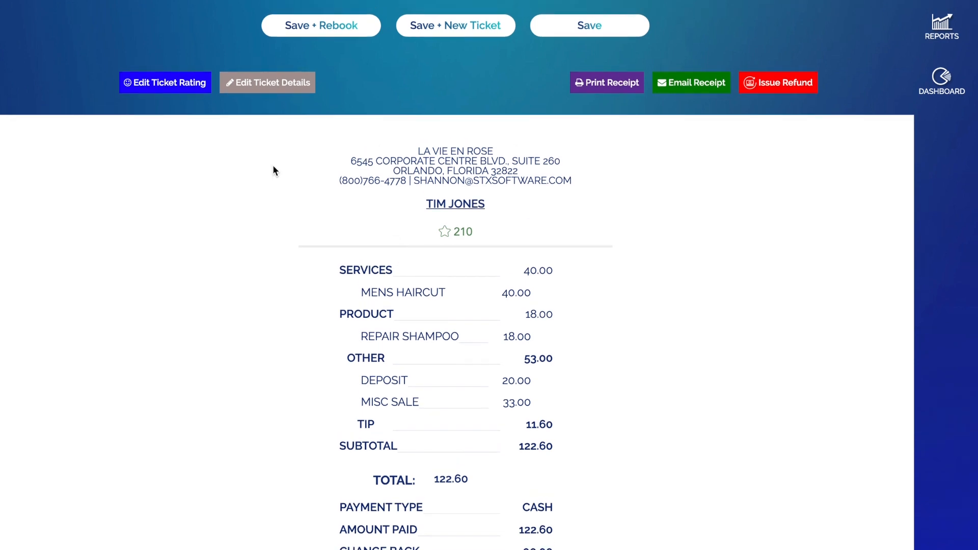
Step: Change the ticket's payment type from cash to Check
{"action": "left_click", "coordinate": [262, 85]}
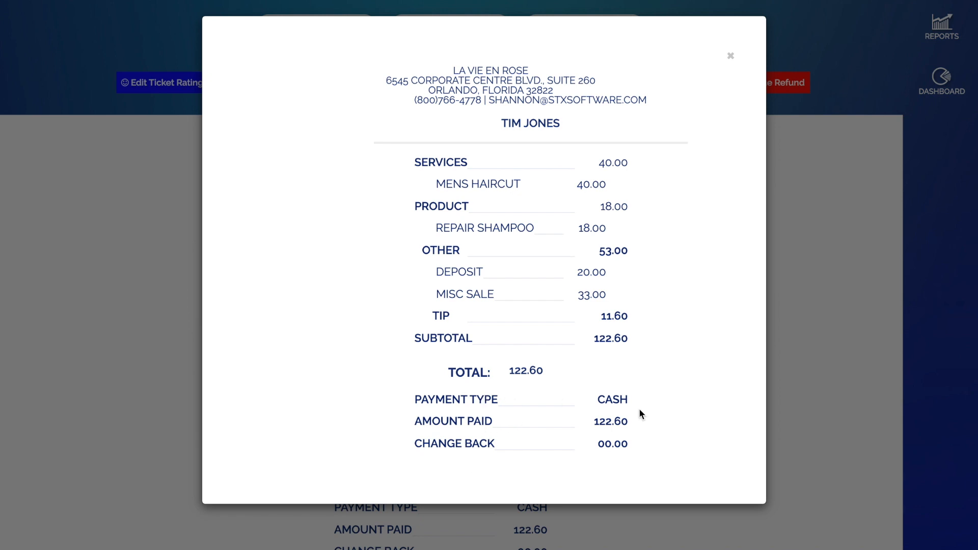
{"action": "left_click", "coordinate": [613, 400]}
{"action": "left_click", "coordinate": [497, 128]}
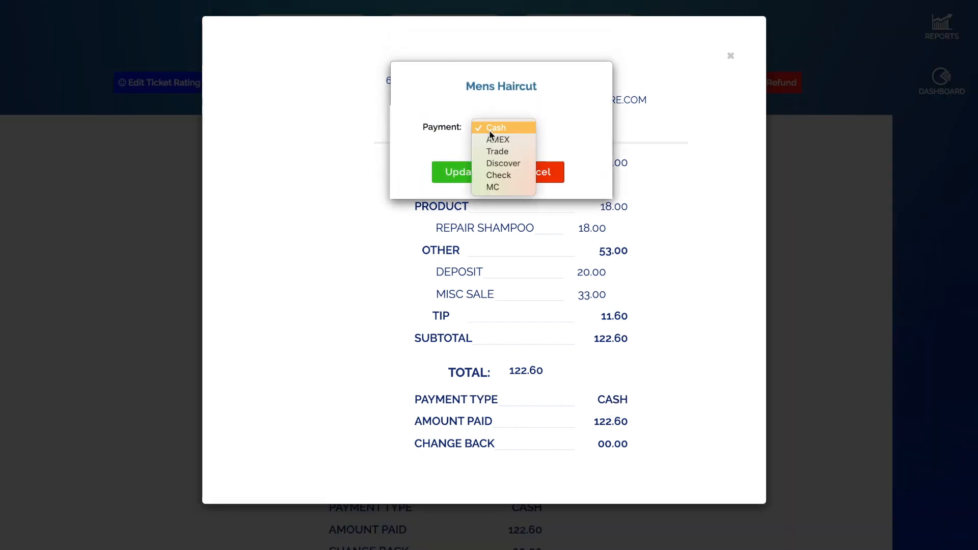
{"action": "left_click", "coordinate": [511, 176]}
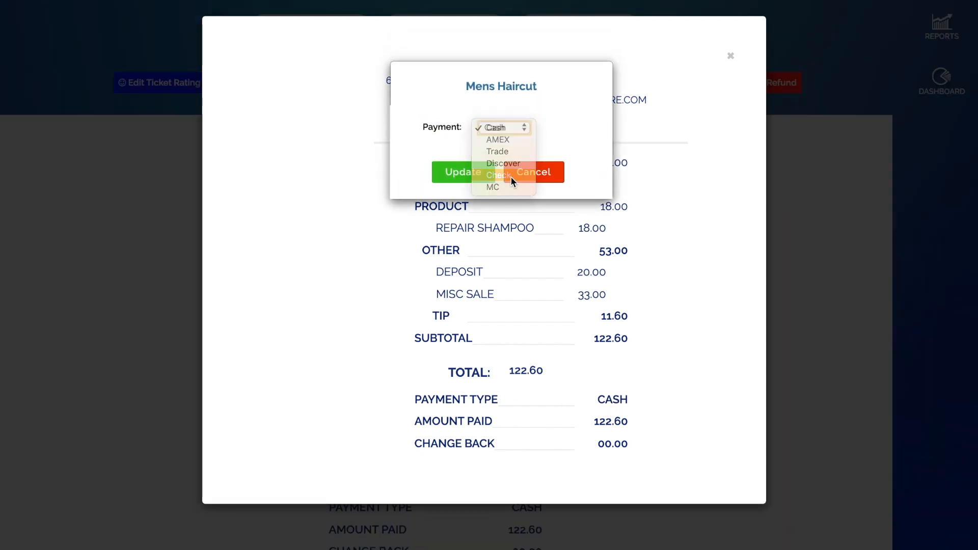
{"action": "left_click", "coordinate": [442, 176]}
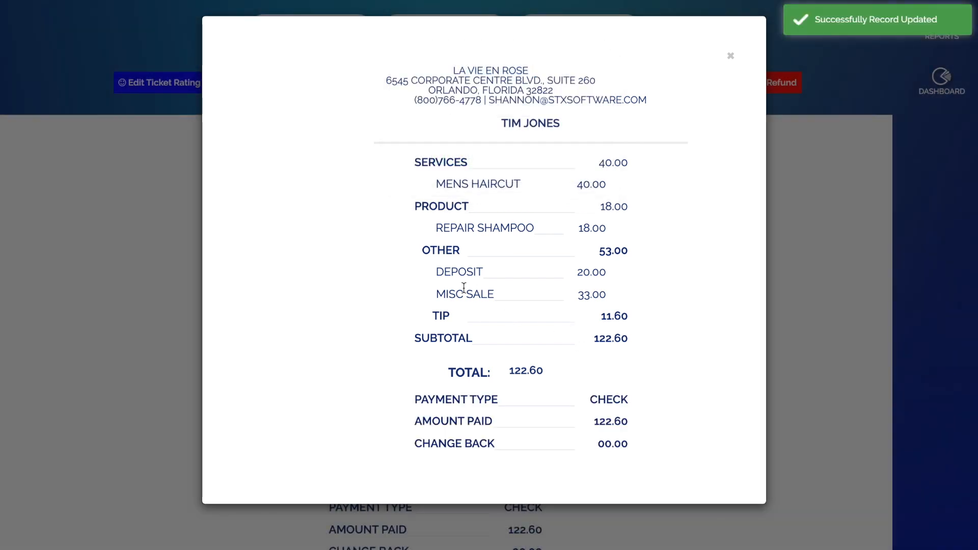
Step: Reassign the Repair Shampoo to another worker, then close the preview and save the ticket
{"action": "left_click", "coordinate": [455, 228]}
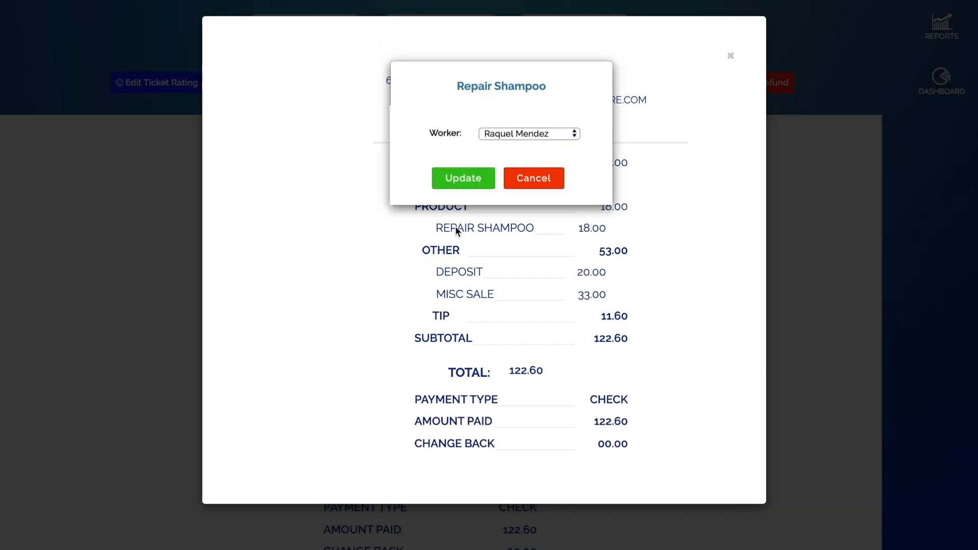
{"action": "left_click", "coordinate": [527, 136]}
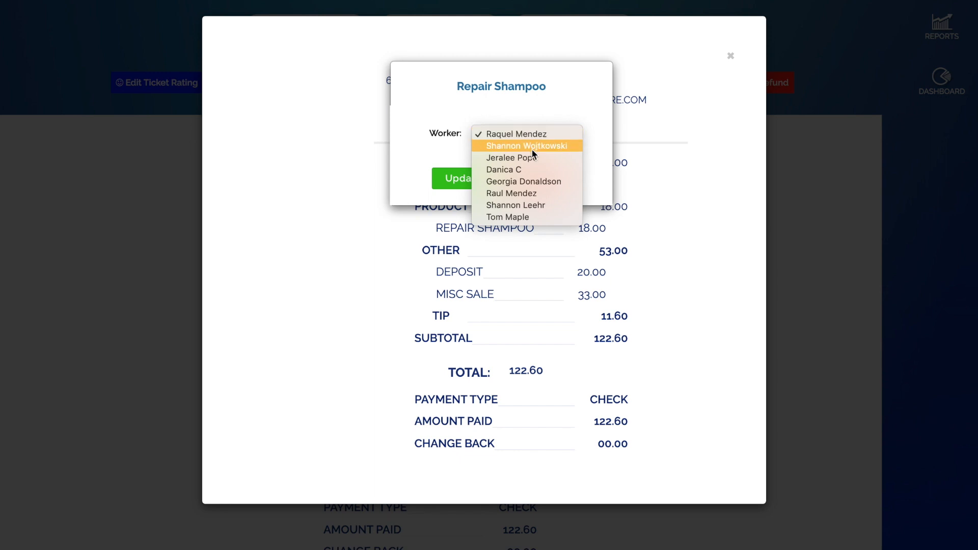
{"action": "left_click", "coordinate": [533, 156]}
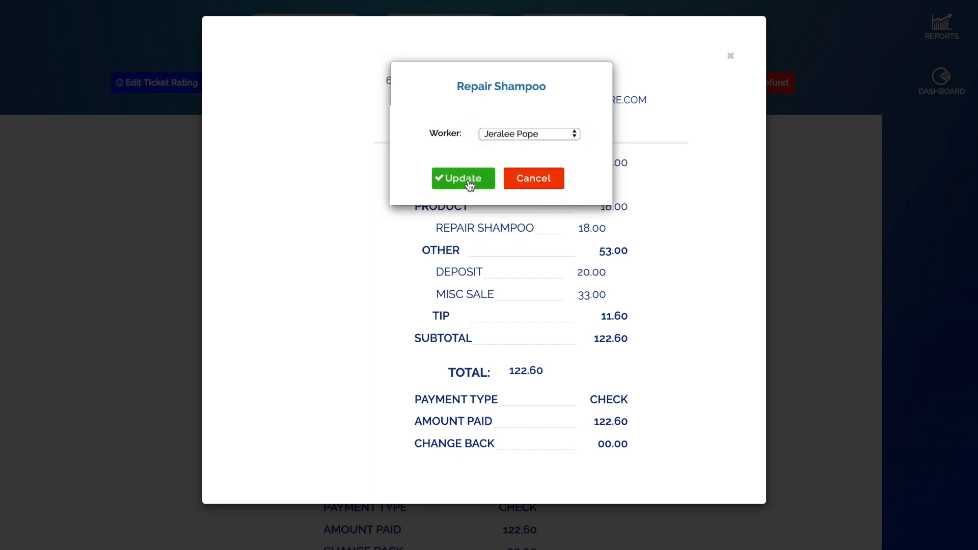
{"action": "left_click", "coordinate": [468, 184]}
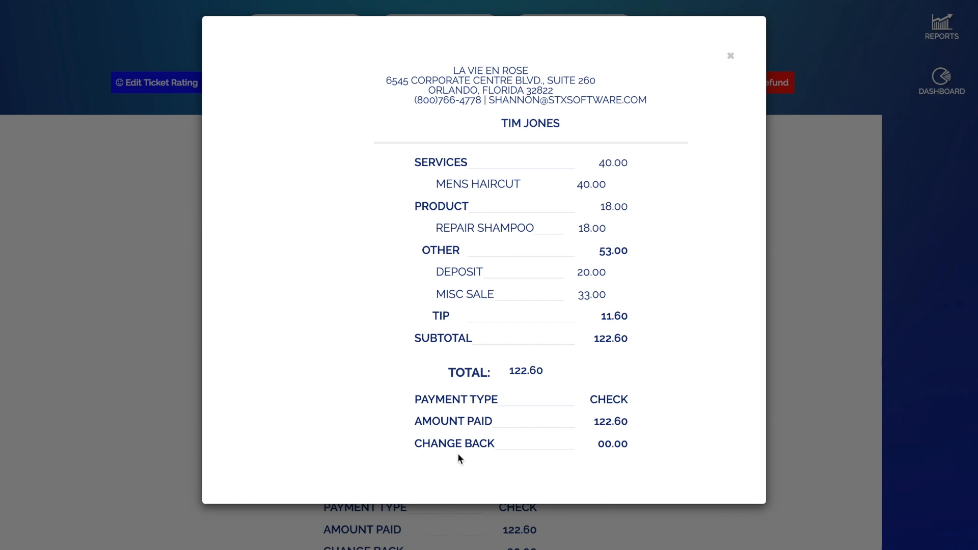
{"action": "left_click", "coordinate": [732, 58]}
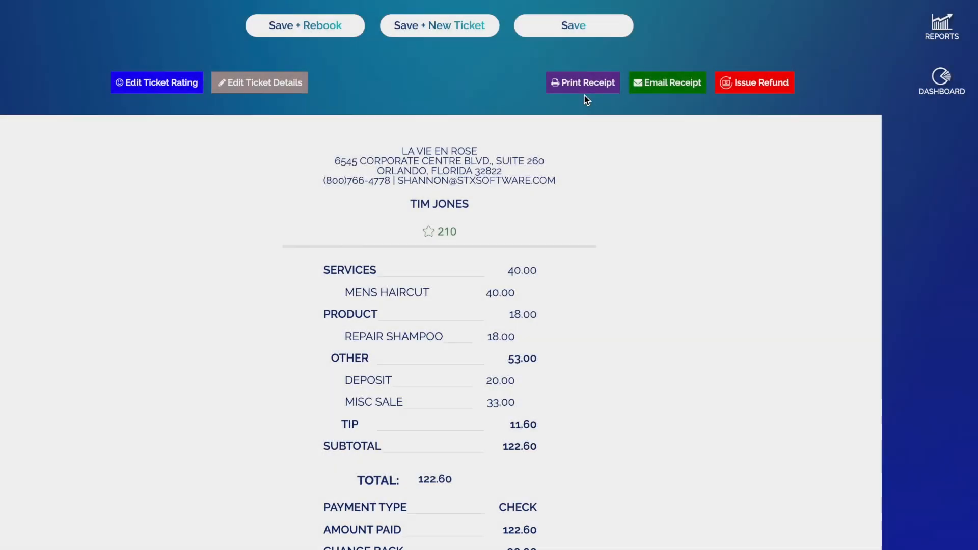
{"action": "left_click", "coordinate": [596, 31]}
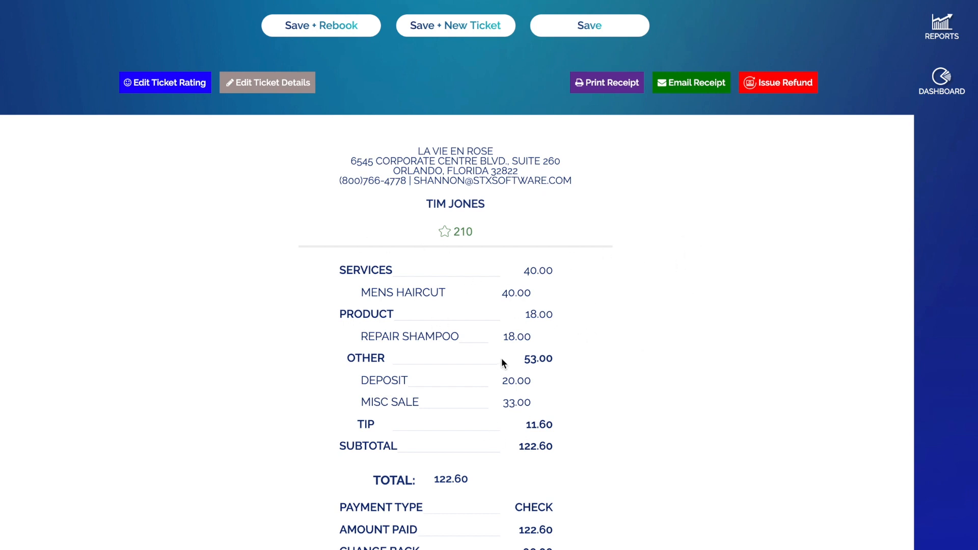
Step: Start a refund on the $122.60 ticket with a staff member set as Refunded By
{"action": "left_click", "coordinate": [788, 87]}
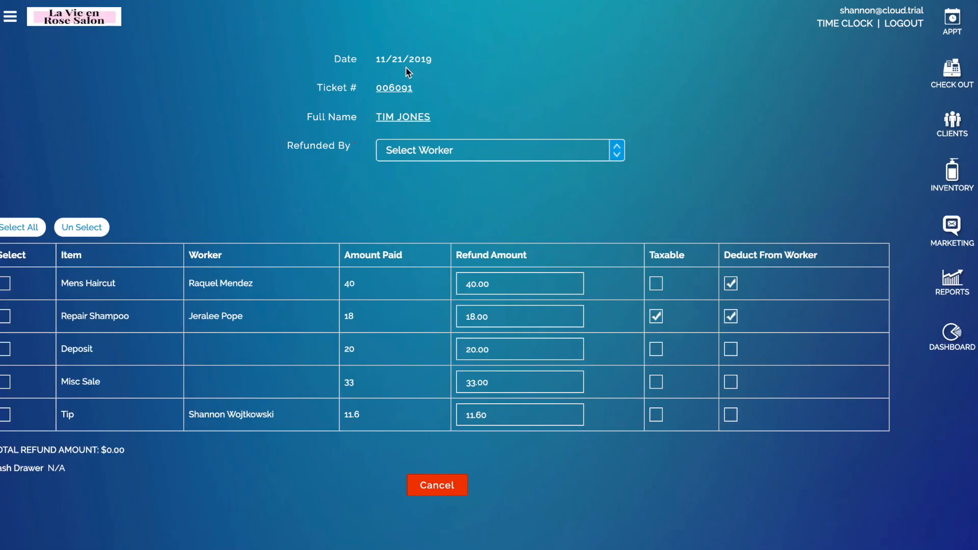
{"action": "left_click", "coordinate": [478, 152]}
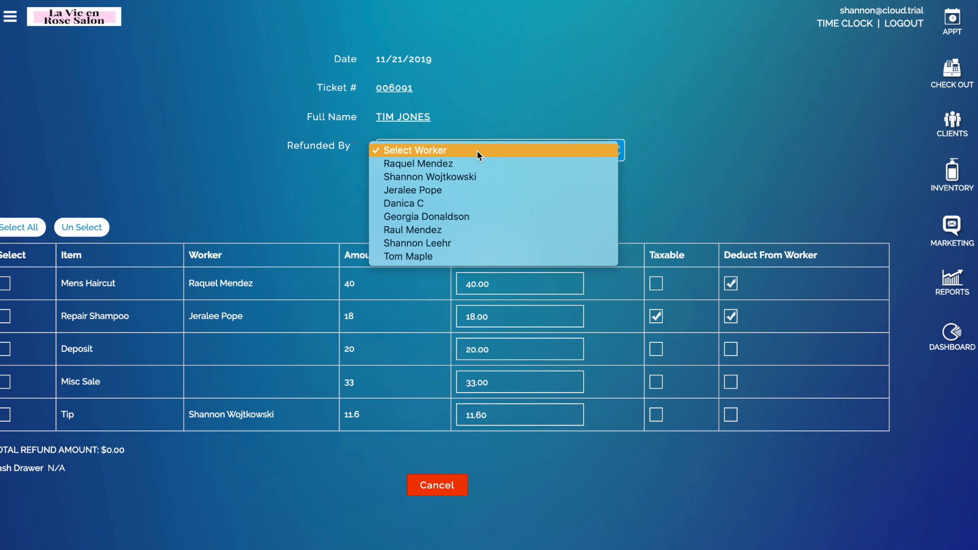
{"action": "left_click", "coordinate": [481, 174]}
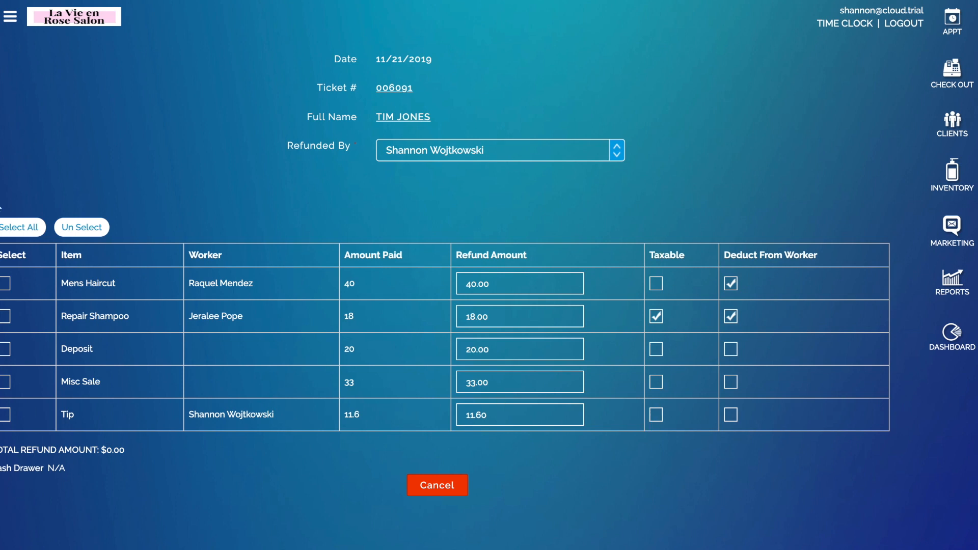
Step: Select all five ticket items for refund and check the refund total
{"action": "left_click", "coordinate": [12, 228]}
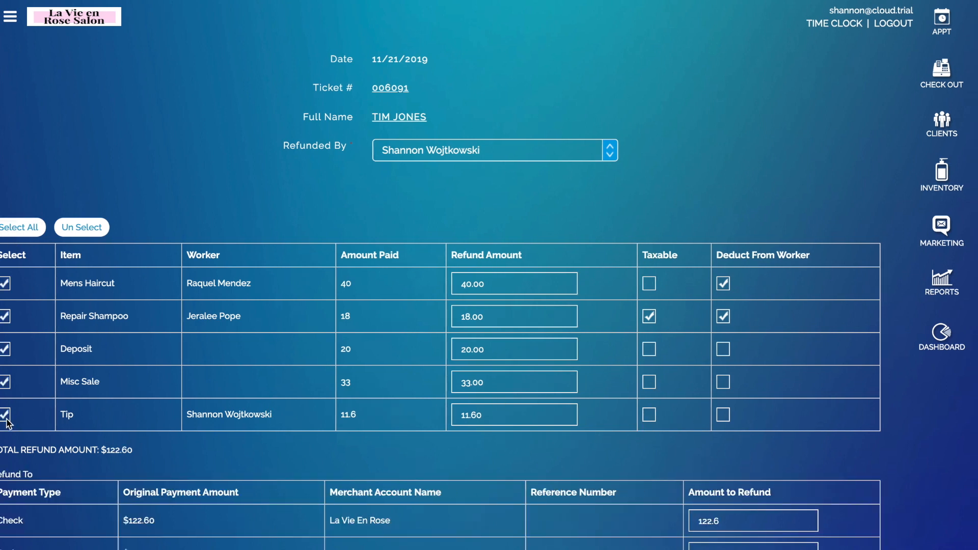
{"action": "left_click", "coordinate": [4, 284]}
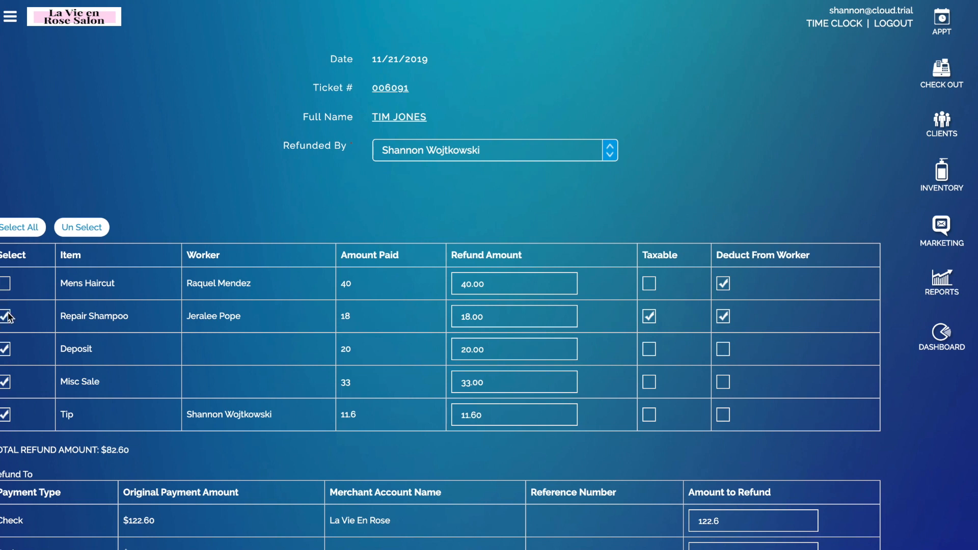
{"action": "left_click", "coordinate": [4, 283]}
{"action": "scroll", "coordinate": [48, 301], "scroll_direction": "down", "scroll_amount": 2}
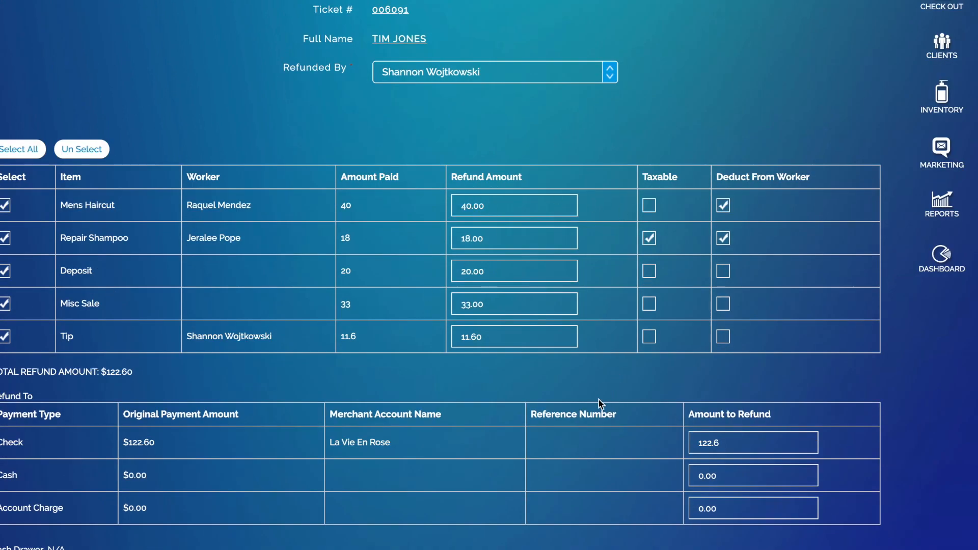
{"action": "left_click_drag", "start_coordinate": [138, 372], "coordinate": [102, 368]}
{"action": "left_click", "coordinate": [213, 378]}
{"action": "scroll", "coordinate": [202, 464], "scroll_direction": "down", "scroll_amount": 1}
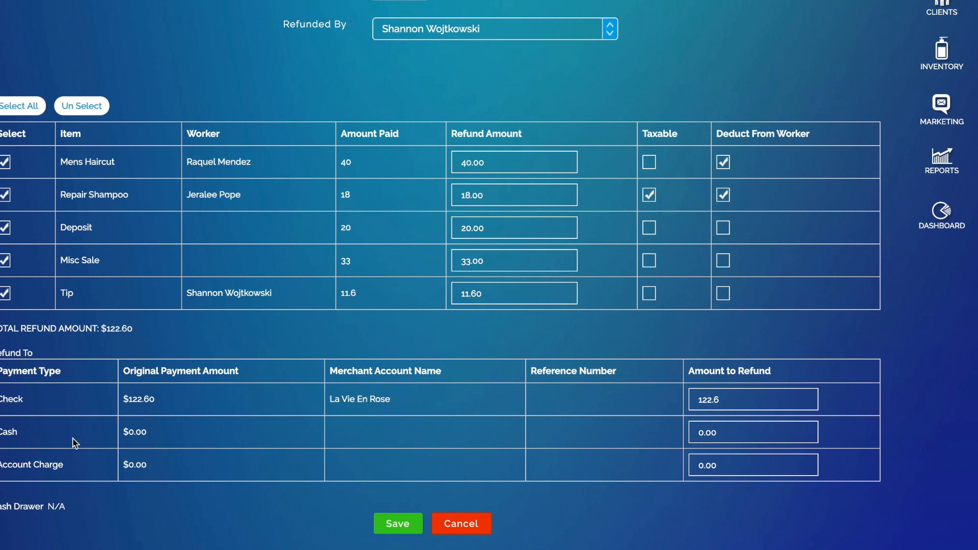
Step: Enter 122.6 as the Cash Amount to Refund
{"action": "left_click", "coordinate": [738, 430]}
{"action": "left_click_drag", "start_coordinate": [738, 429], "coordinate": [640, 433]}
{"action": "type", "text": "122.6"}
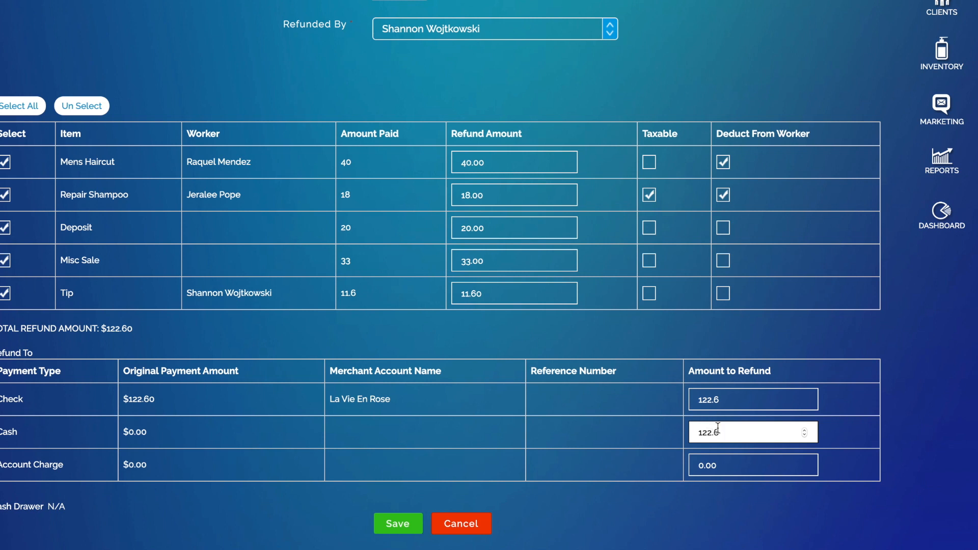
{"action": "left_click", "coordinate": [727, 462]}
{"action": "left_click_drag", "start_coordinate": [727, 463], "coordinate": [666, 471]}
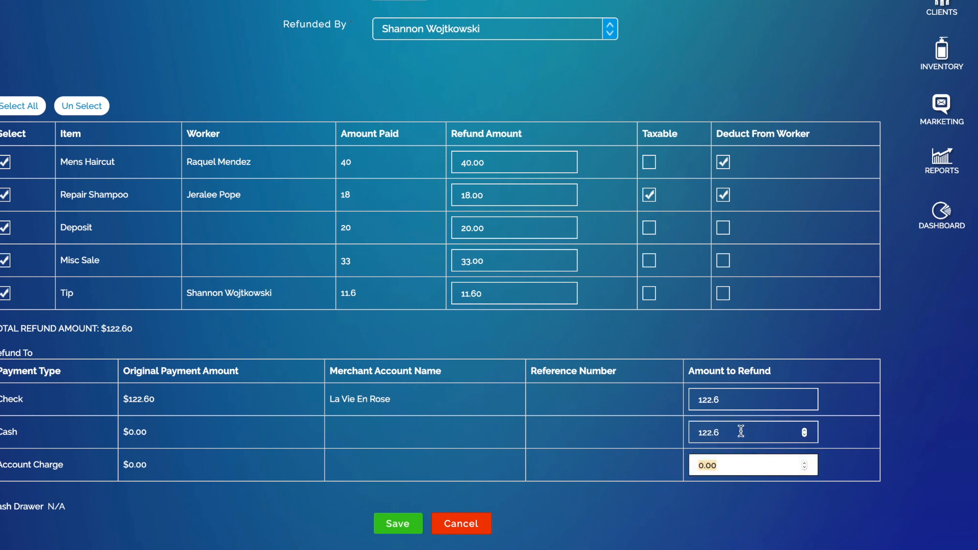
{"action": "left_click_drag", "start_coordinate": [742, 435], "coordinate": [624, 434]}
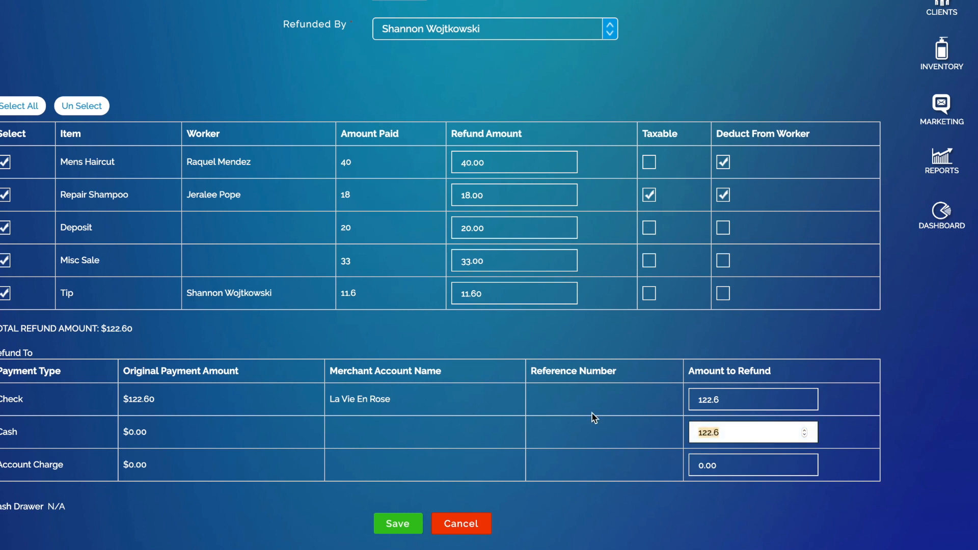
Step: Change the Check refund amount to 0, leaving the full refund on Cash
{"action": "left_click_drag", "start_coordinate": [735, 393], "coordinate": [622, 404]}
{"action": "key", "text": "BackSpace"}
{"action": "left_click", "coordinate": [519, 468]}
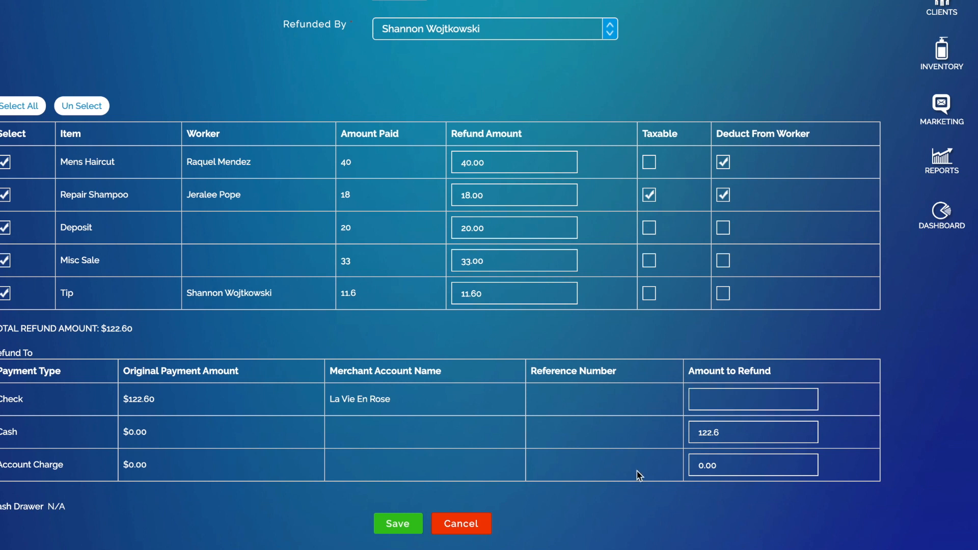
{"action": "left_click", "coordinate": [762, 401]}
{"action": "type", "text": "0"}
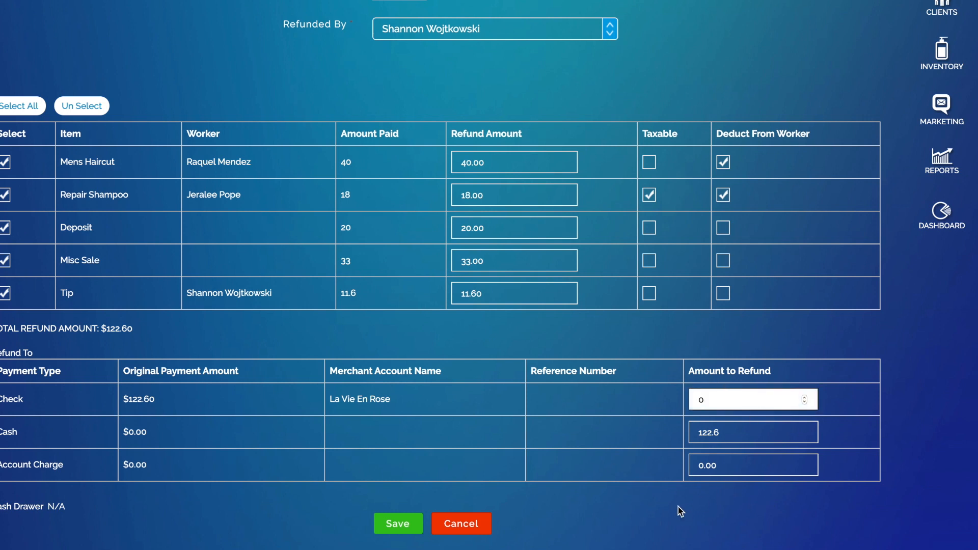
{"action": "left_click", "coordinate": [592, 468]}
{"action": "left_click", "coordinate": [749, 434]}
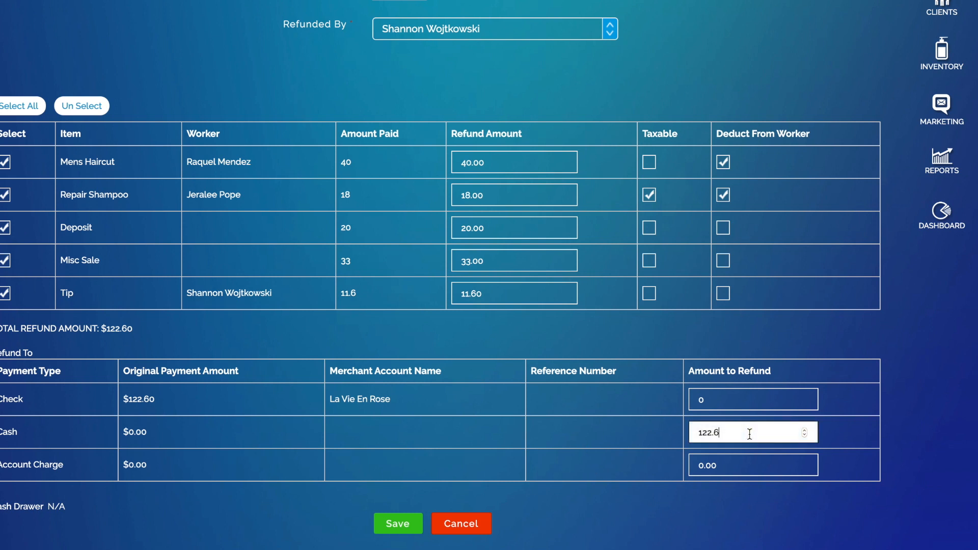
{"action": "left_click", "coordinate": [155, 331]}
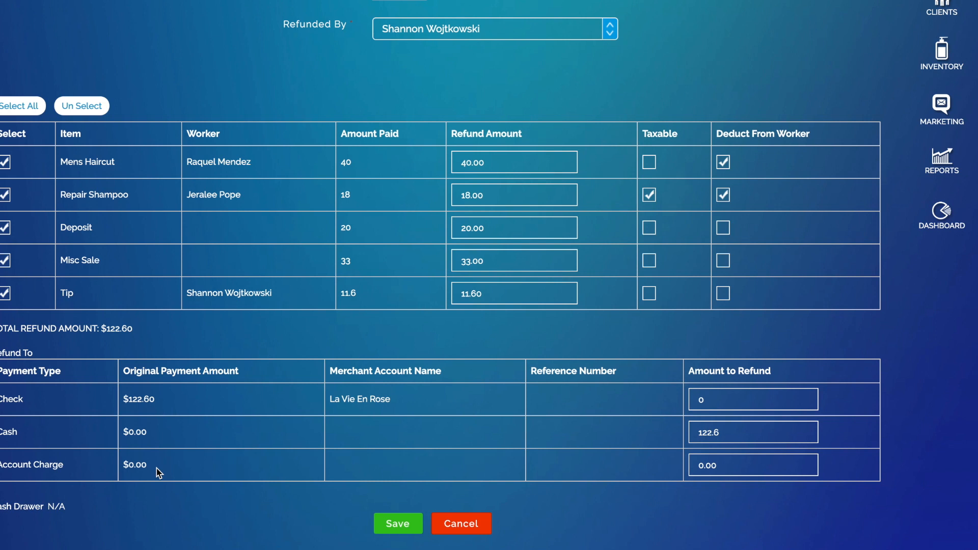
Step: Save the cash refund and open the Ticket Details transaction report
{"action": "left_click", "coordinate": [398, 524]}
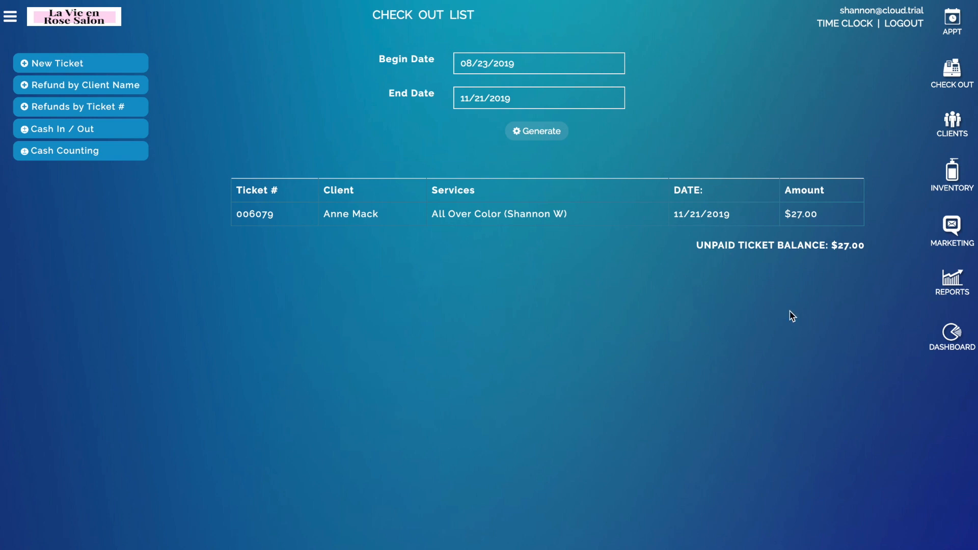
{"action": "left_click", "coordinate": [930, 280]}
{"action": "left_click", "coordinate": [263, 83]}
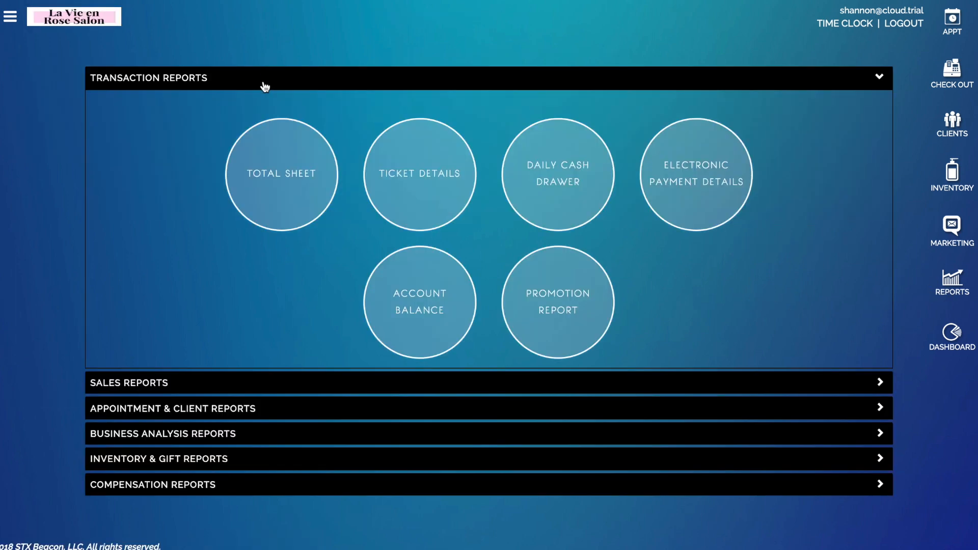
{"action": "left_click", "coordinate": [412, 173]}
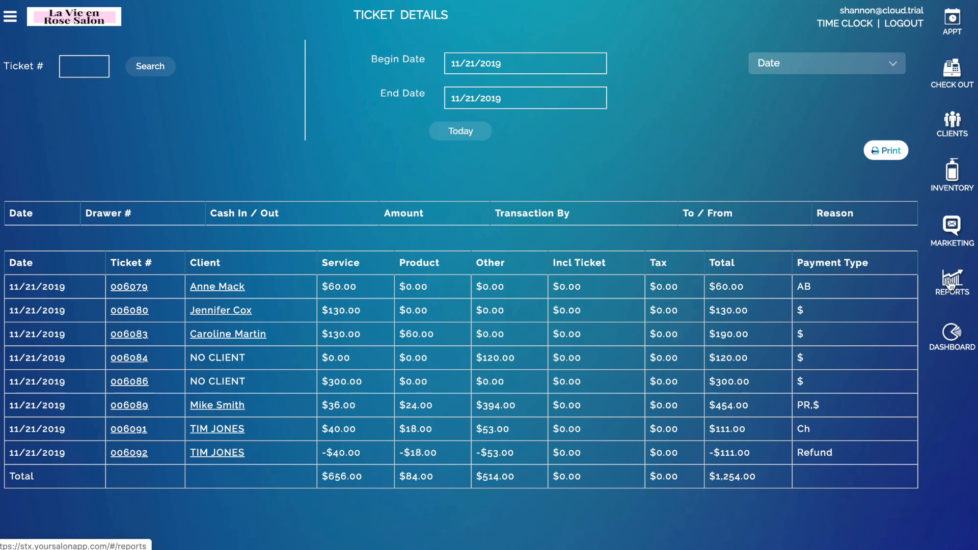
Step: From the Check Out List, search refunds by client name and open the client's ticket history
{"action": "left_click", "coordinate": [952, 71]}
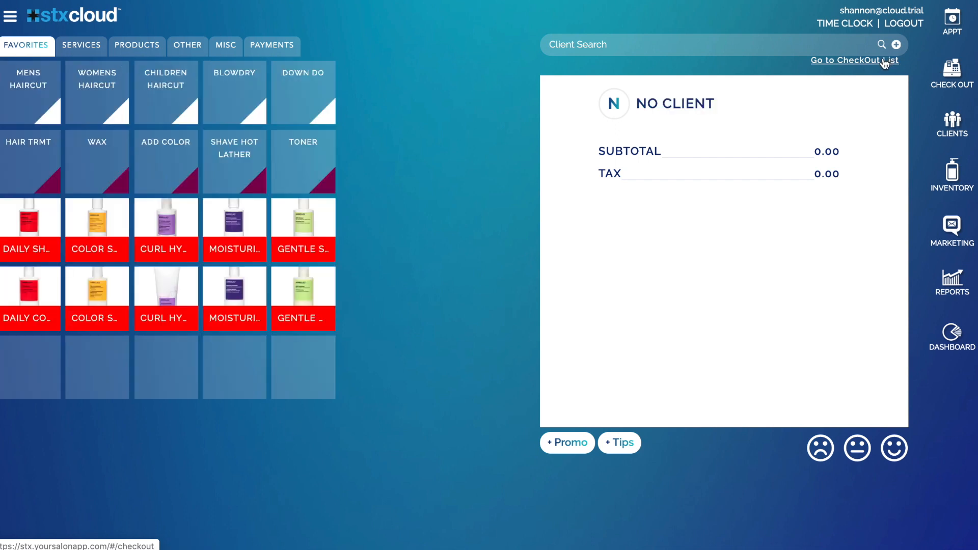
{"action": "left_click", "coordinate": [885, 61]}
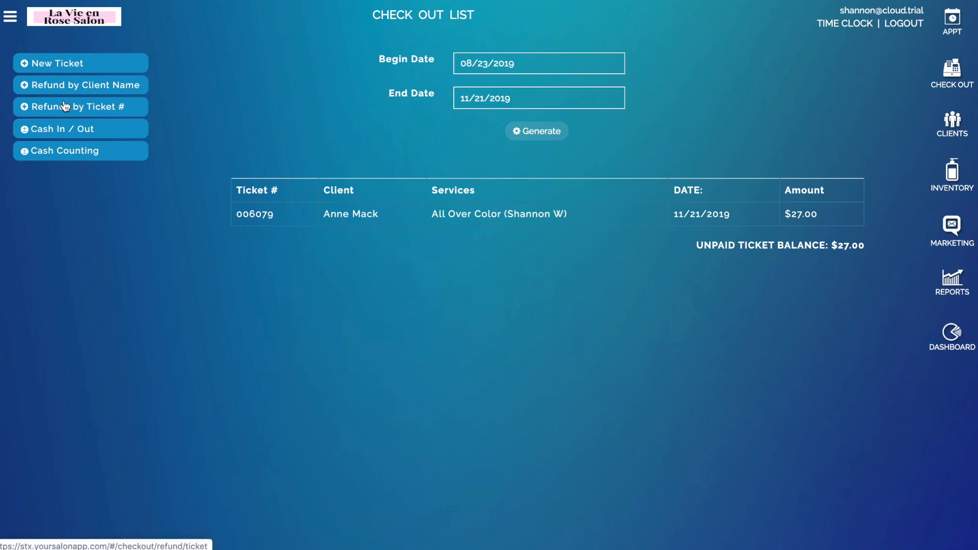
{"action": "left_click", "coordinate": [98, 87]}
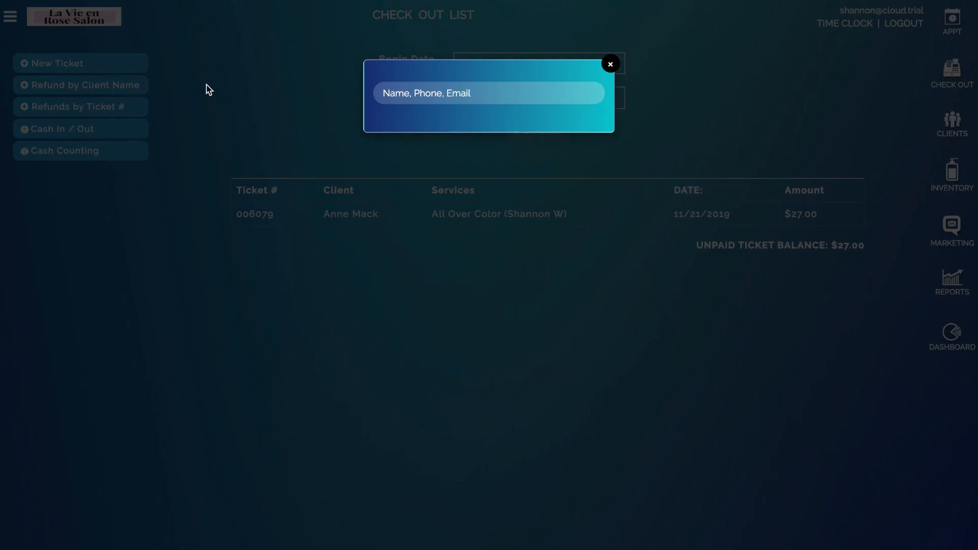
{"action": "type", "text": "ANNE"}
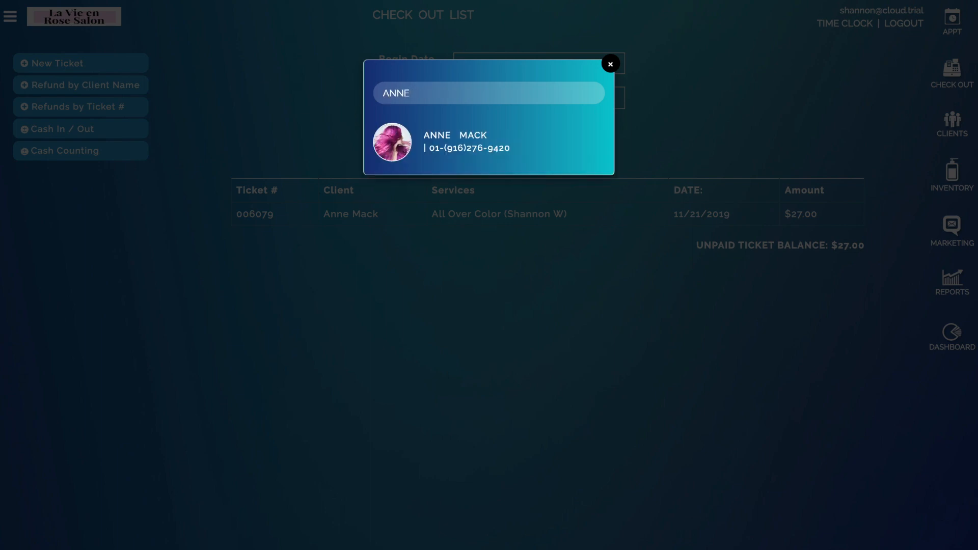
{"action": "left_click", "coordinate": [452, 150]}
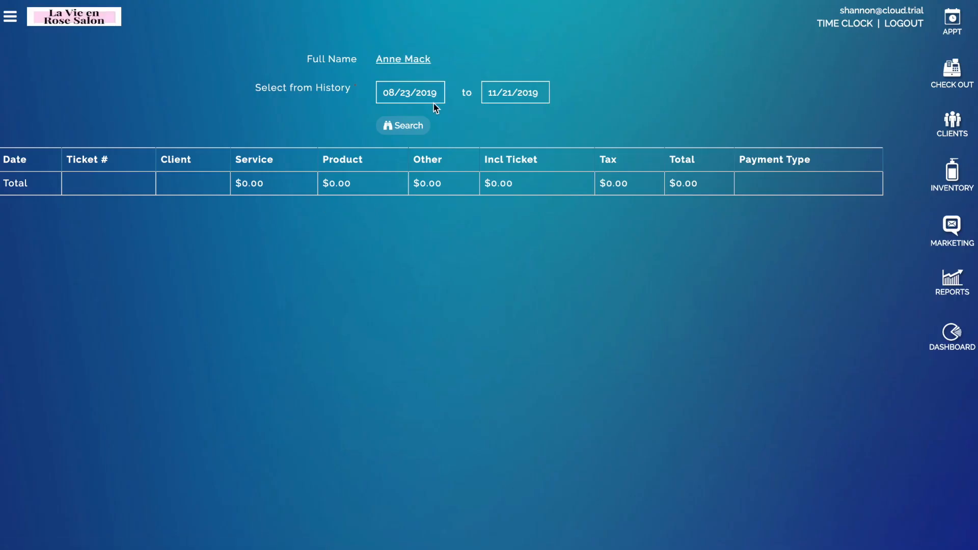
Step: Search the client's tickets since 08/23/2018, view one ticket, then return to the Check Out List
{"action": "left_click", "coordinate": [433, 90]}
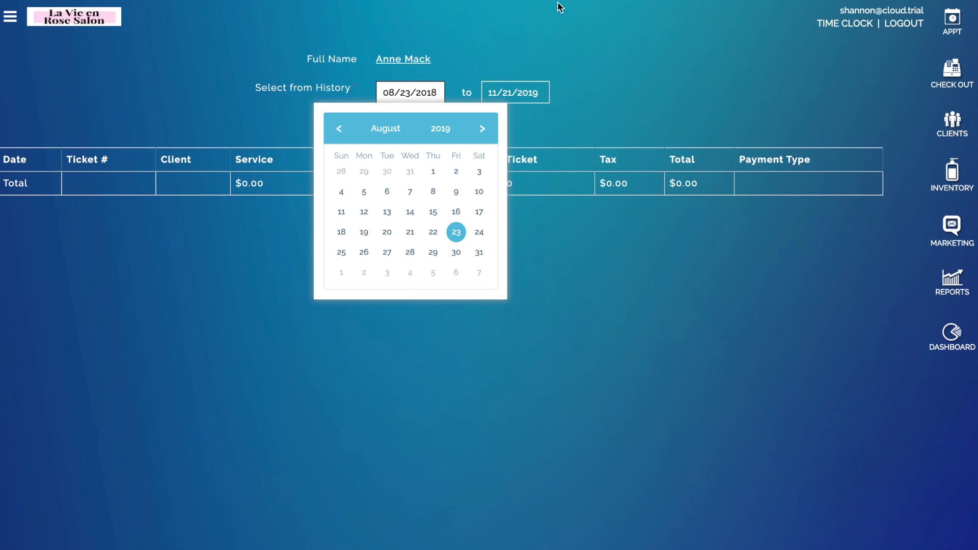
{"action": "left_click", "coordinate": [586, 120]}
{"action": "left_click", "coordinate": [399, 129]}
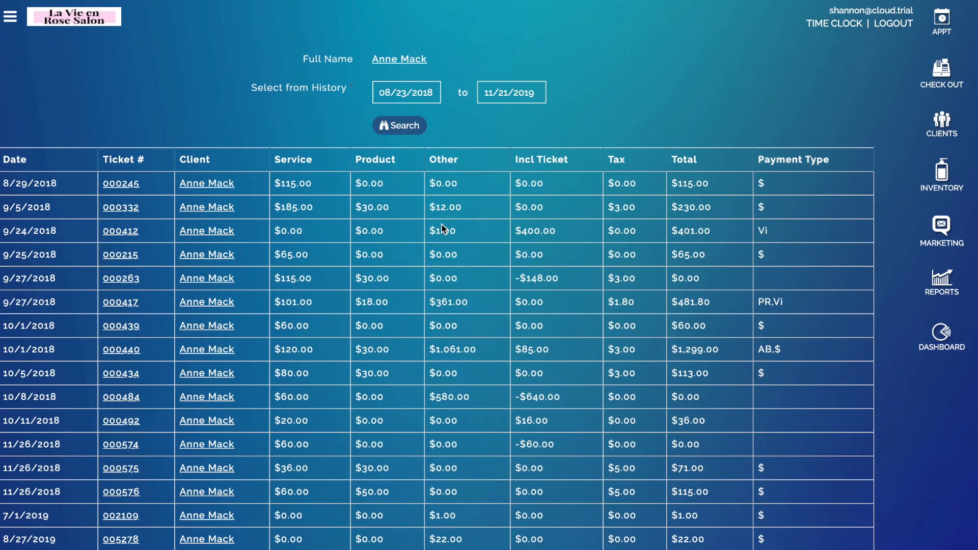
{"action": "left_click", "coordinate": [115, 185]}
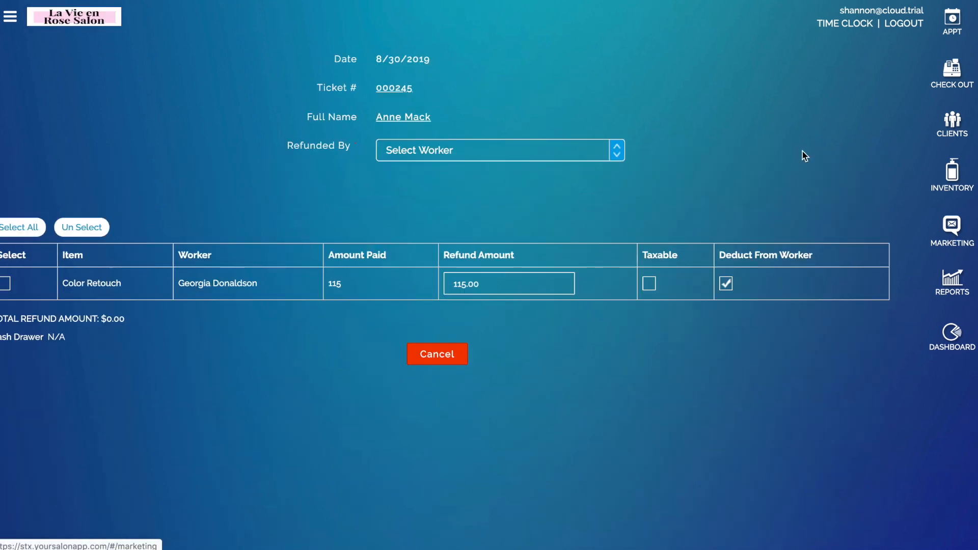
{"action": "left_click", "coordinate": [949, 68]}
{"action": "left_click", "coordinate": [880, 61]}
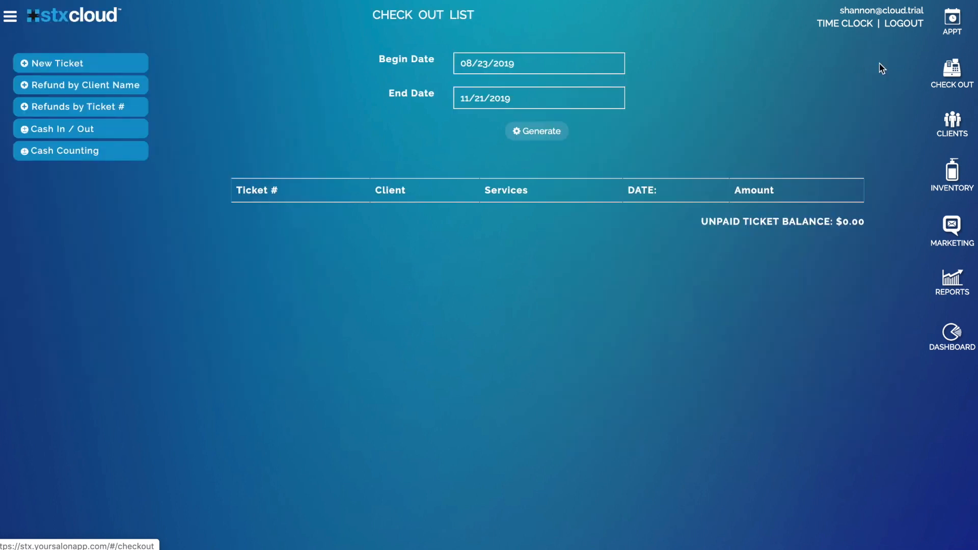
Step: Switch to ticket-number lookup and set the begin date to 09/01/2019, keeping date sort order
{"action": "left_click", "coordinate": [137, 113]}
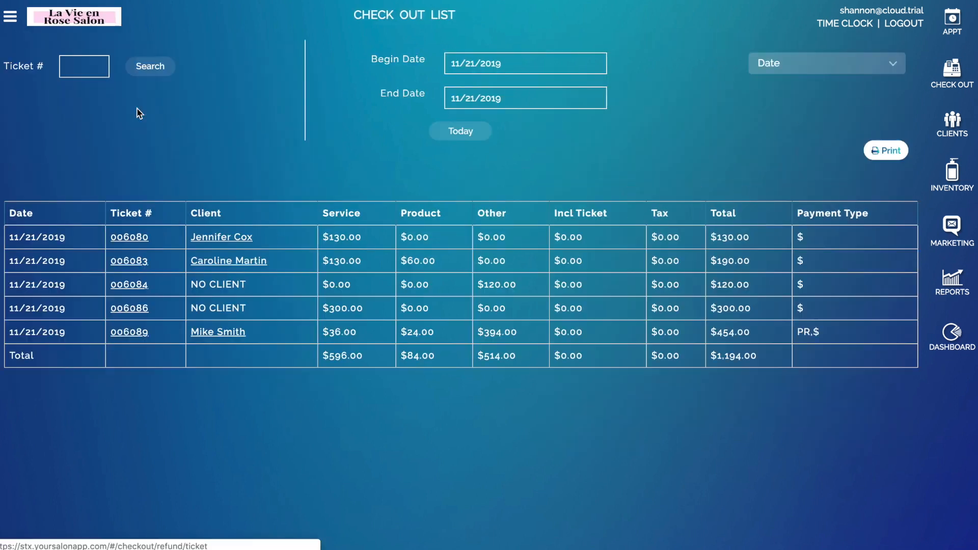
{"action": "left_click", "coordinate": [94, 69]}
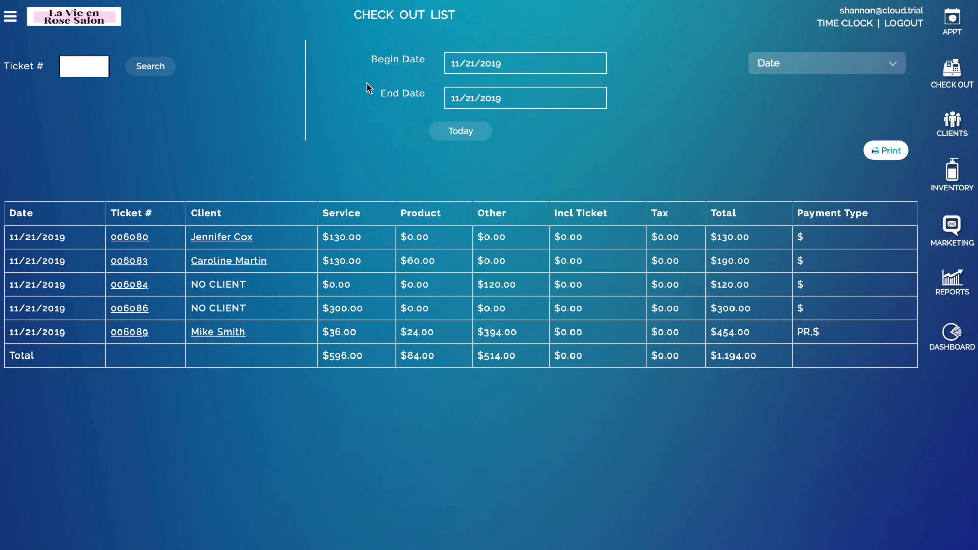
{"action": "left_click", "coordinate": [482, 63]}
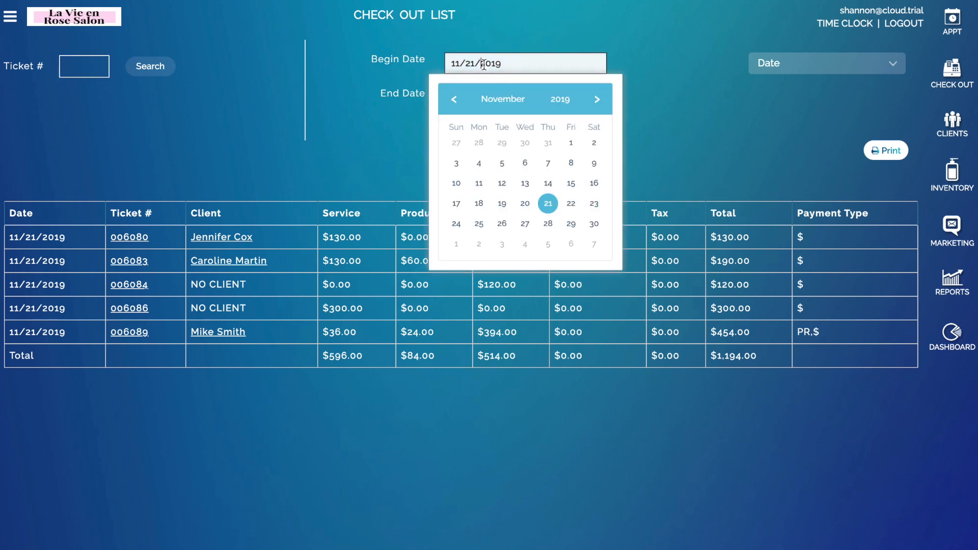
{"action": "left_click", "coordinate": [453, 99]}
{"action": "left_click", "coordinate": [454, 99]}
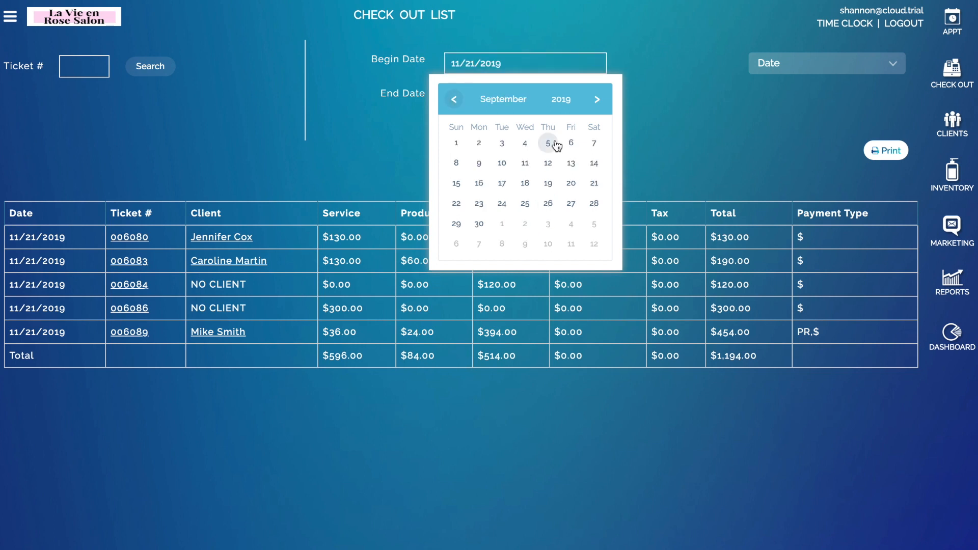
{"action": "left_click", "coordinate": [457, 144]}
{"action": "left_click", "coordinate": [760, 72]}
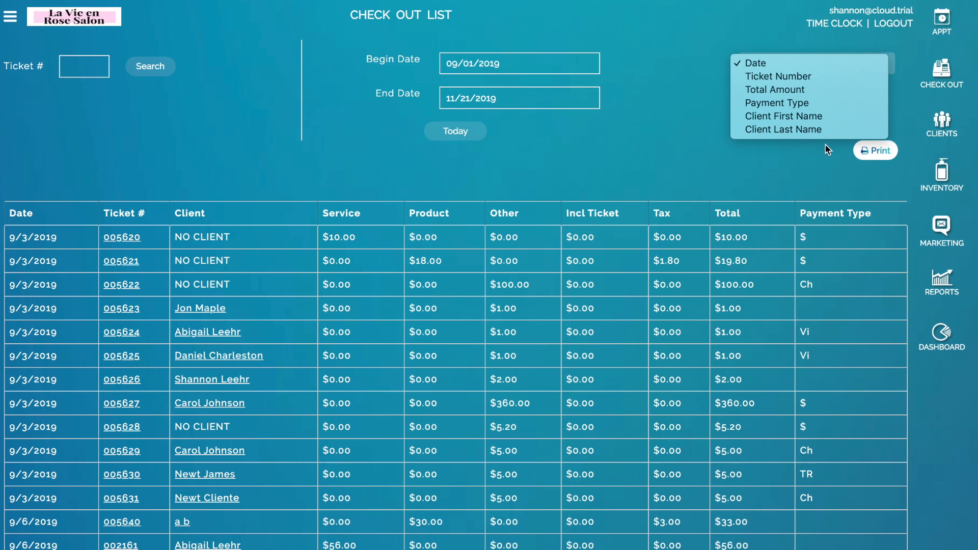
{"action": "left_click", "coordinate": [615, 100]}
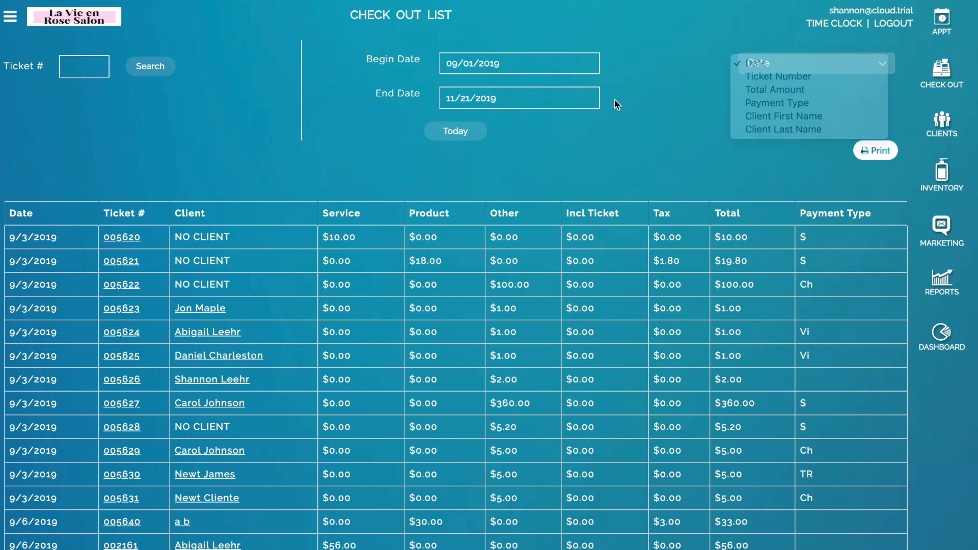
Step: Search by ticket number and open the $40 ticket dated 6/27/2019
{"action": "left_click", "coordinate": [89, 61]}
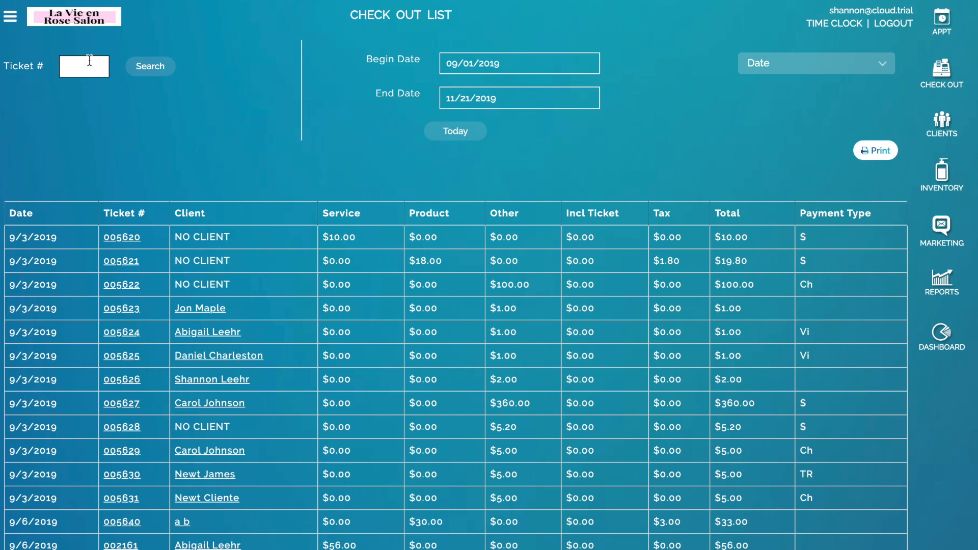
{"action": "type", "text": "002099"}
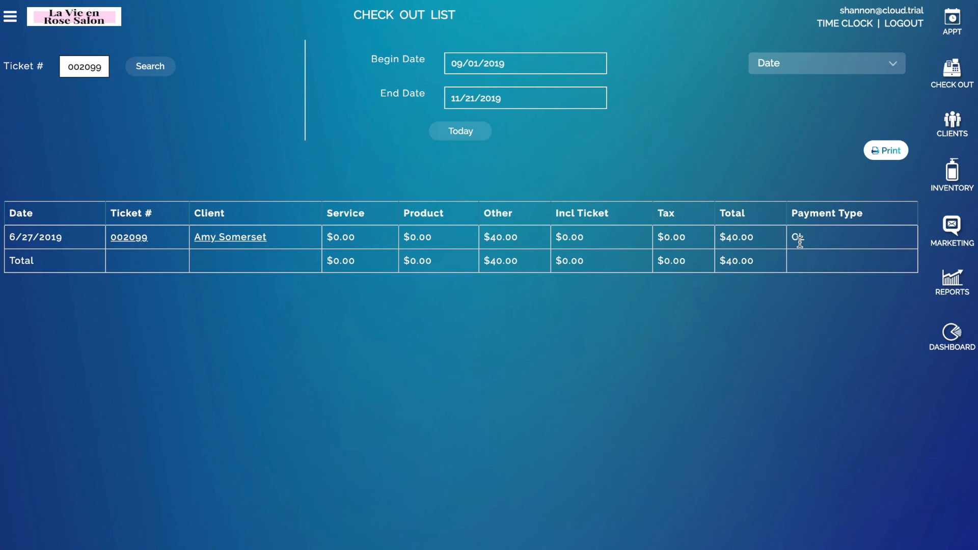
{"action": "left_click", "coordinate": [144, 239]}
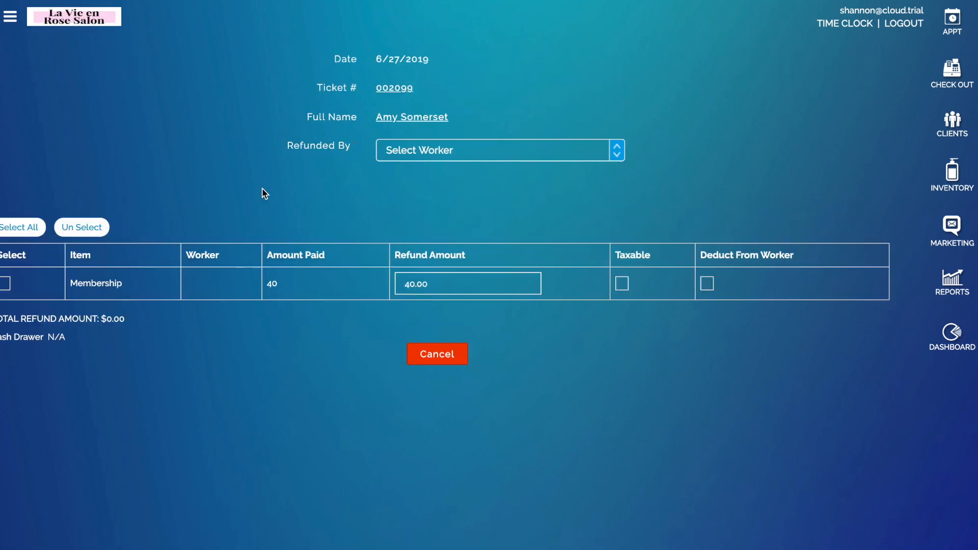
Step: Select the $40 Membership, set the refunding worker, save, and confirm the manual Clover refund
{"action": "left_click", "coordinate": [18, 227]}
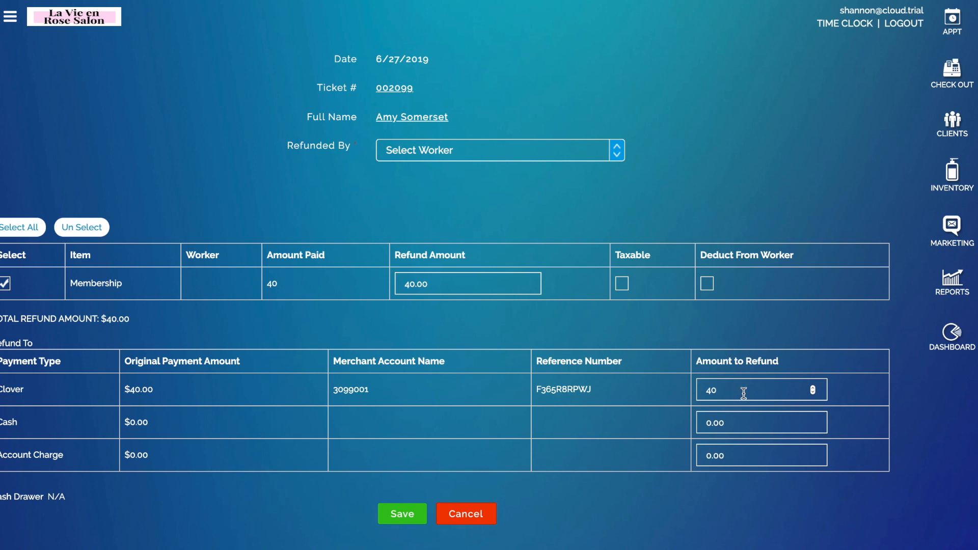
{"action": "left_click", "coordinate": [400, 514]}
{"action": "left_click", "coordinate": [403, 152]}
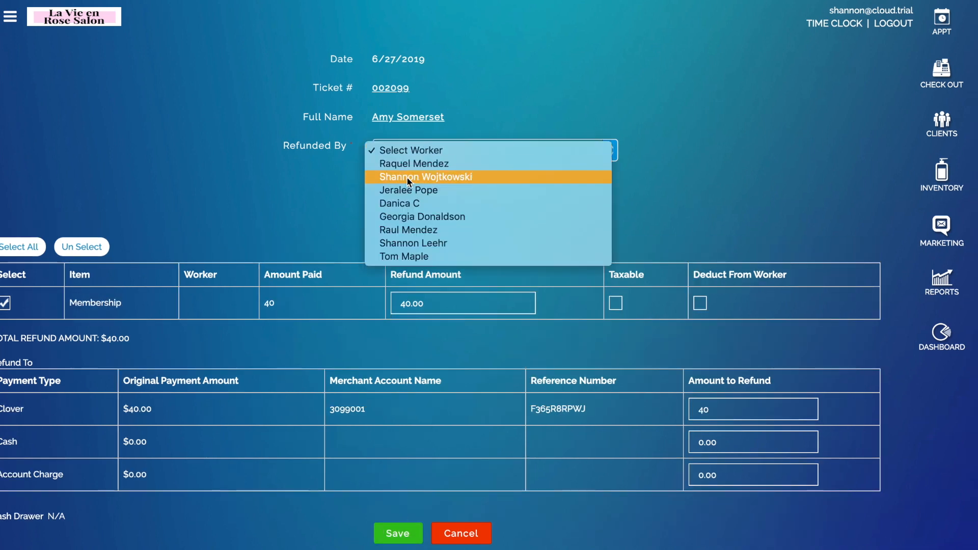
{"action": "left_click", "coordinate": [406, 177]}
{"action": "left_click", "coordinate": [400, 516]}
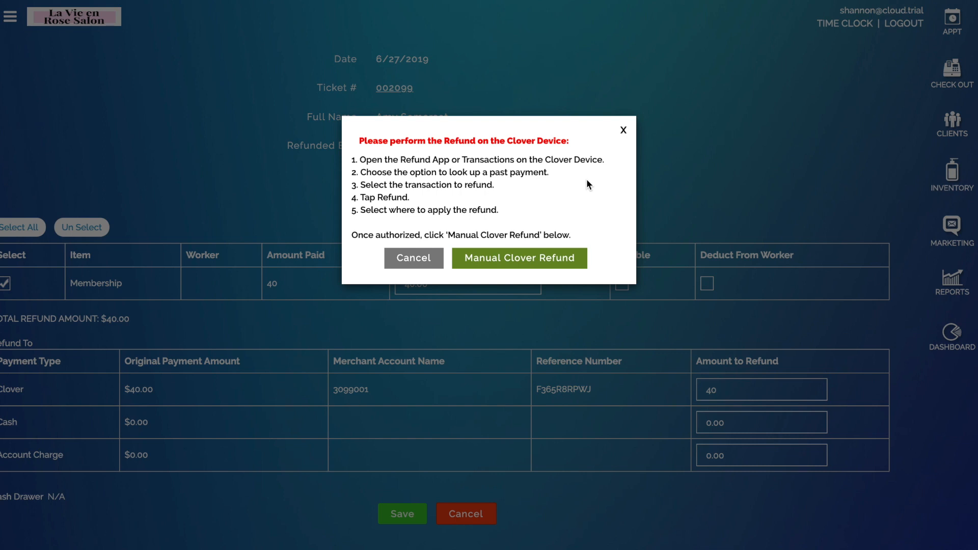
{"action": "left_click", "coordinate": [510, 262]}
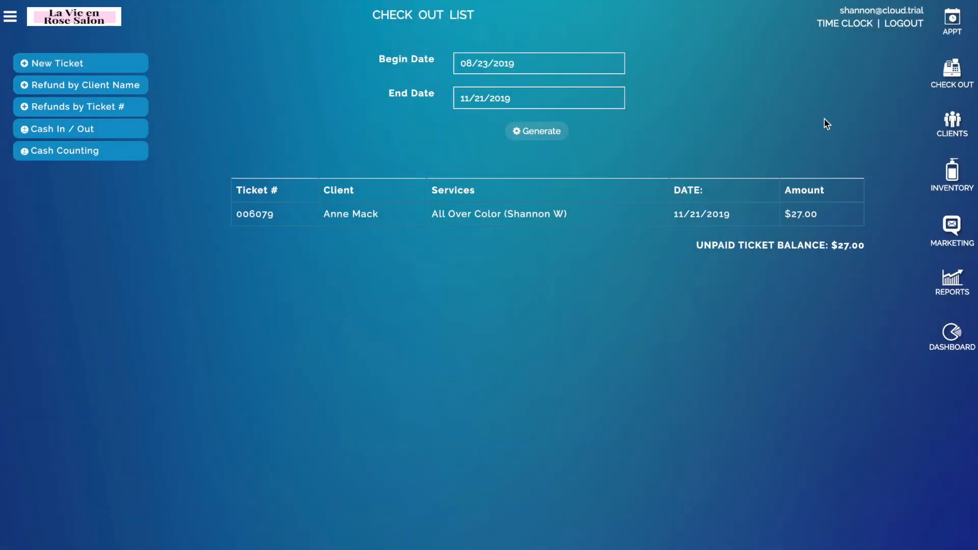
{"action": "left_click", "coordinate": [965, 291]}
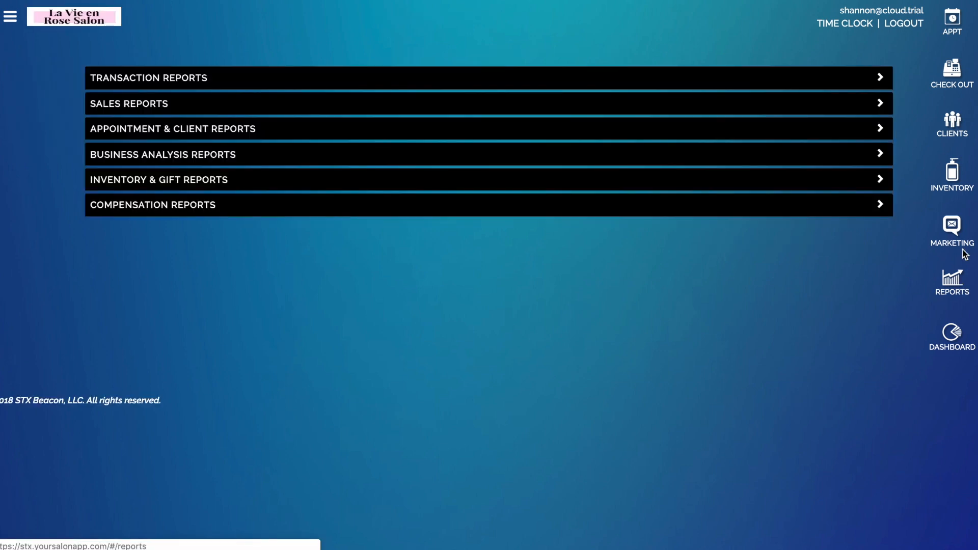
Step: Generate the Electronic Payment Details report for 11/21/2019 showing the -$40.00 refund
{"action": "left_click", "coordinate": [408, 78]}
{"action": "left_click", "coordinate": [704, 175]}
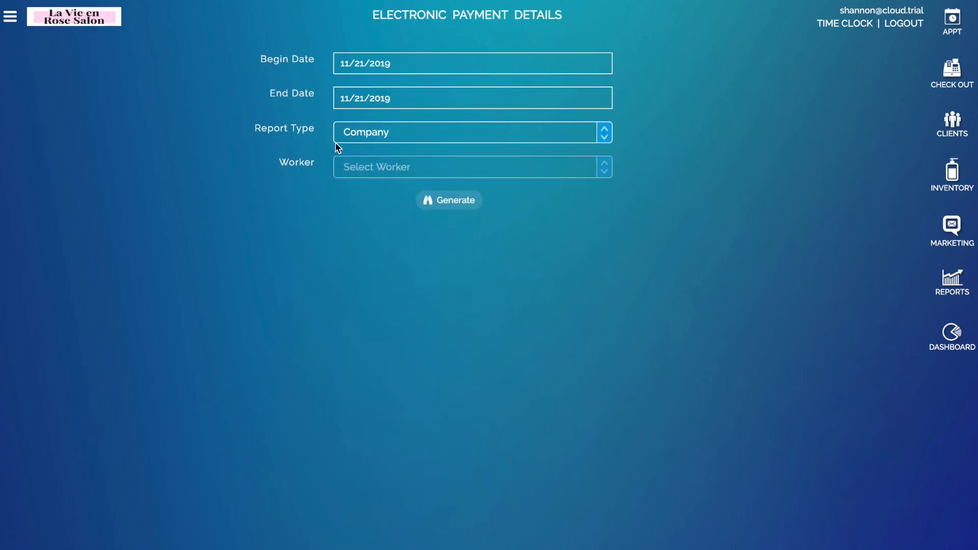
{"action": "left_click", "coordinate": [432, 200]}
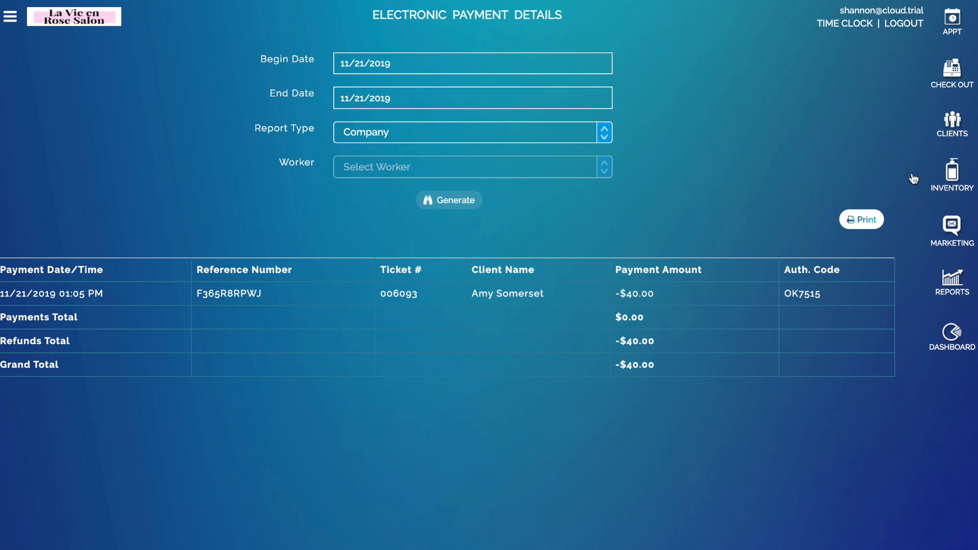
{"action": "left_click", "coordinate": [961, 163]}
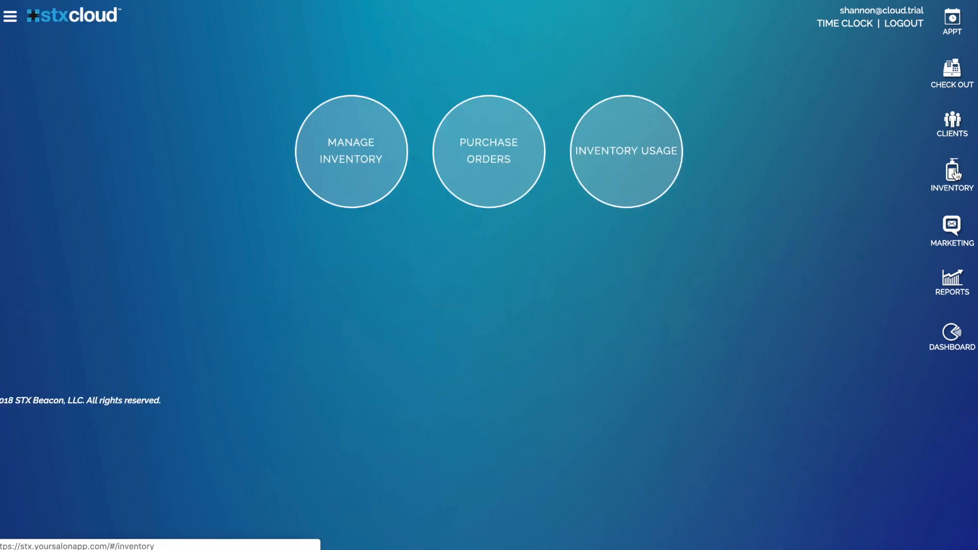
Step: Open the 10/24/2019 Beauty Supplier purchase order, cancelling the print dialog
{"action": "left_click", "coordinate": [470, 147]}
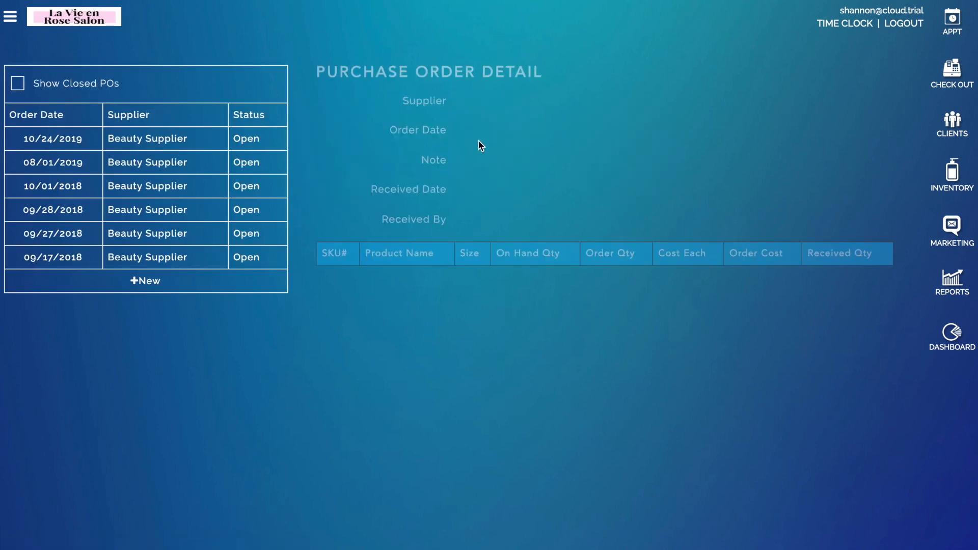
{"action": "left_click", "coordinate": [57, 141]}
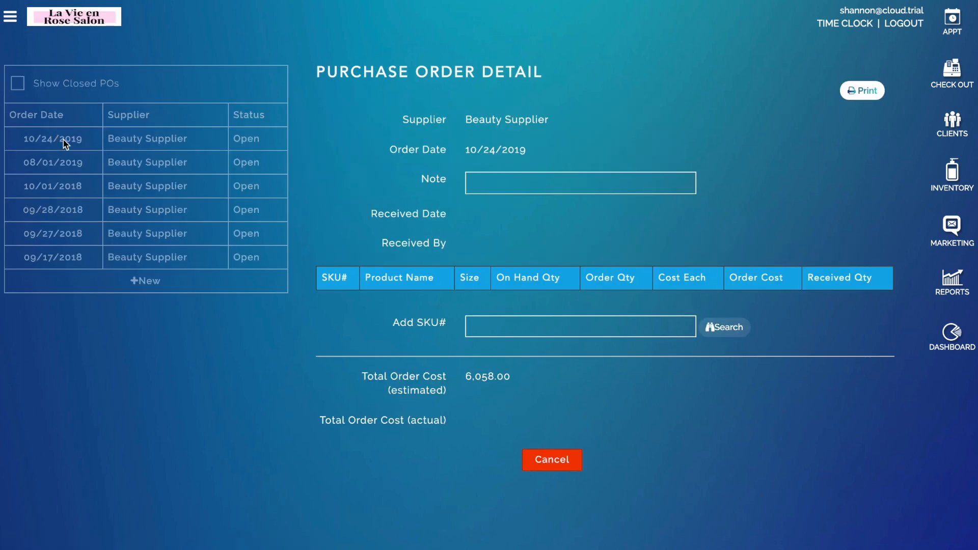
{"action": "left_click", "coordinate": [867, 92]}
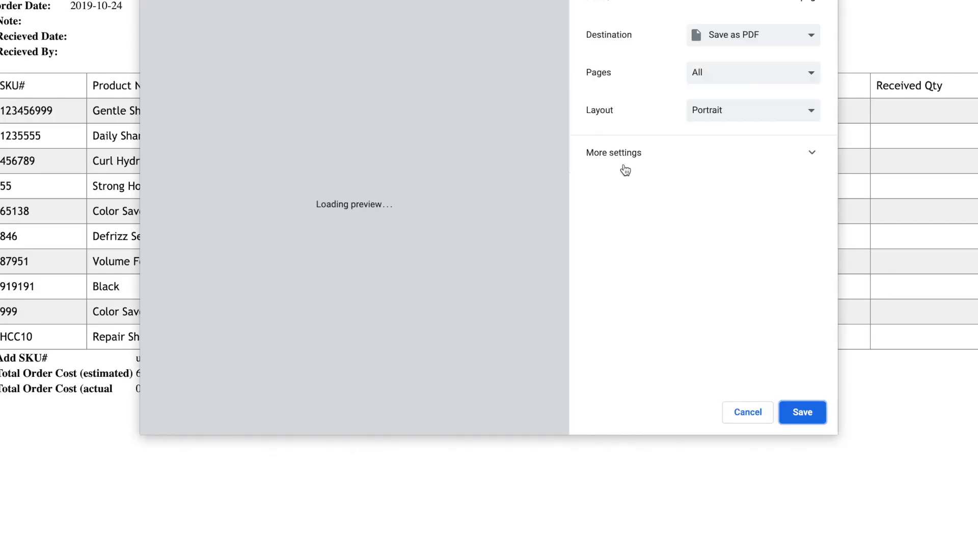
{"action": "left_click", "coordinate": [762, 415]}
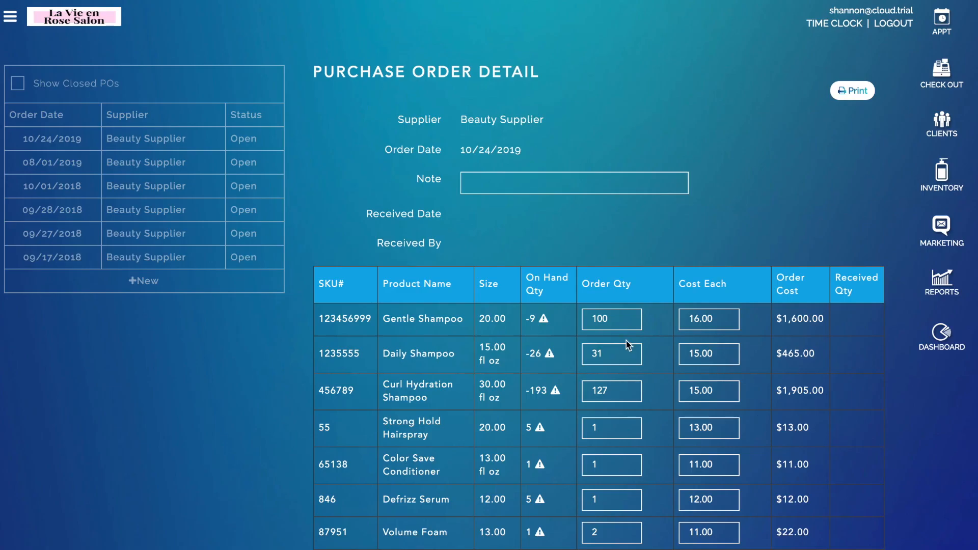
{"action": "scroll", "coordinate": [698, 198], "scroll_direction": "down", "scroll_amount": 6}
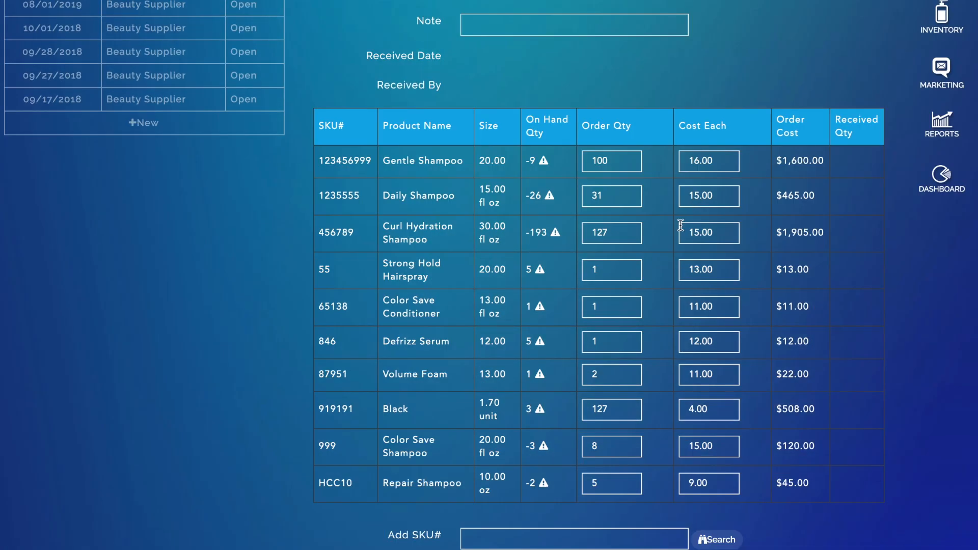
Step: Search SKU 'SH' and add Daily Shampoo 15.00 fl oz to the order
{"action": "left_click", "coordinate": [483, 387]}
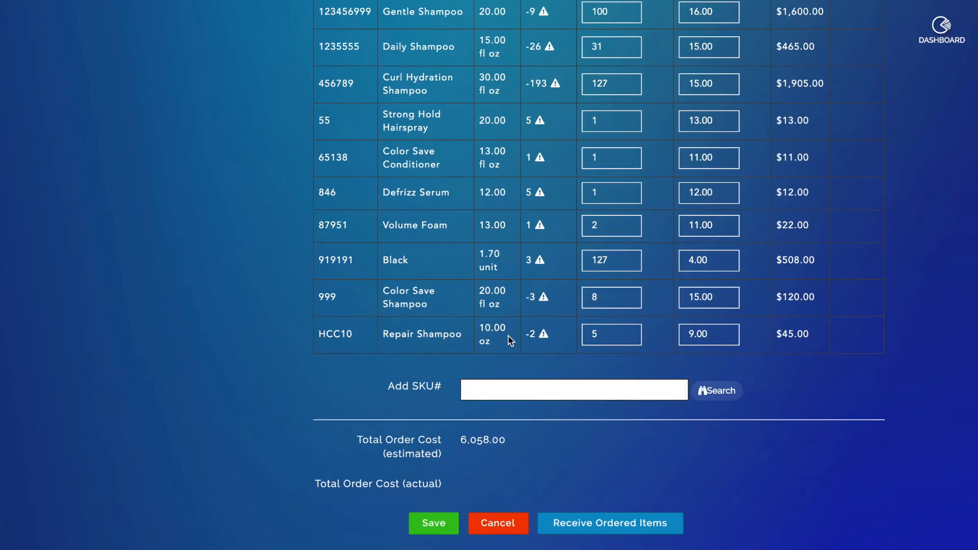
{"action": "type", "text": "SH"}
{"action": "key", "text": "Return"}
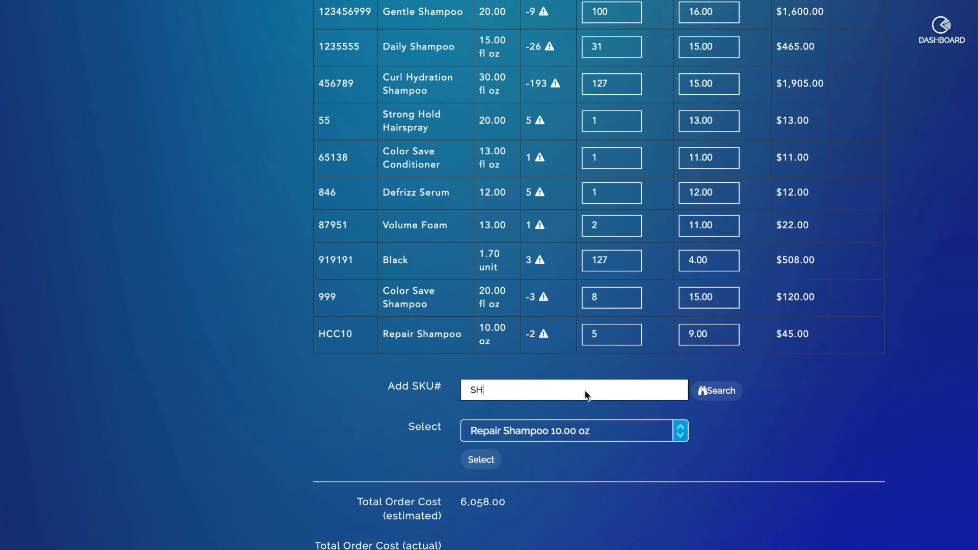
{"action": "left_click", "coordinate": [605, 429]}
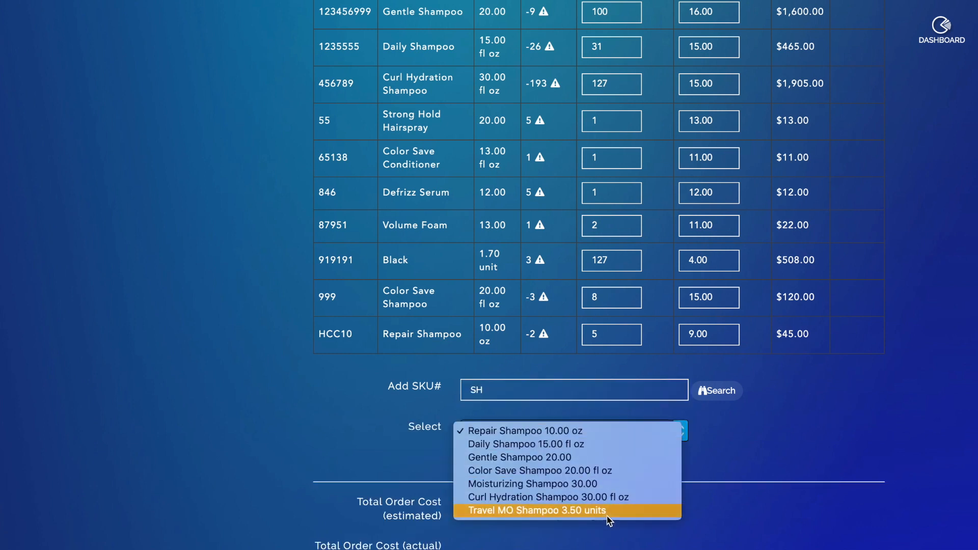
{"action": "left_click", "coordinate": [582, 445]}
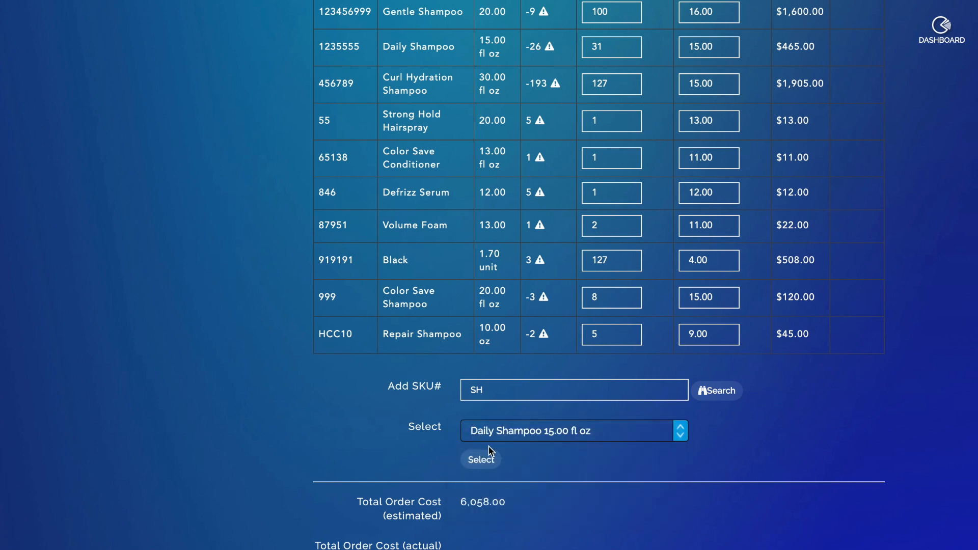
{"action": "left_click", "coordinate": [481, 472]}
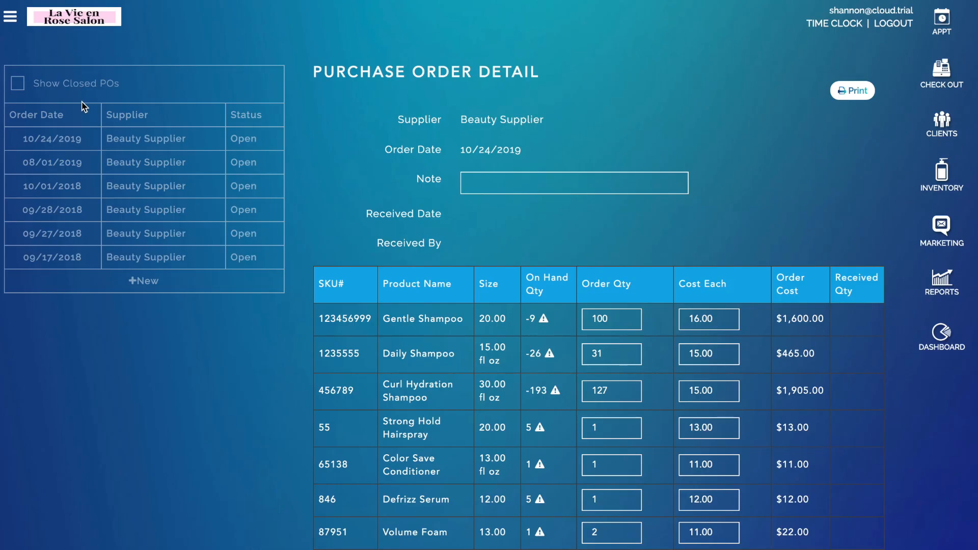
{"action": "left_click", "coordinate": [11, 18]}
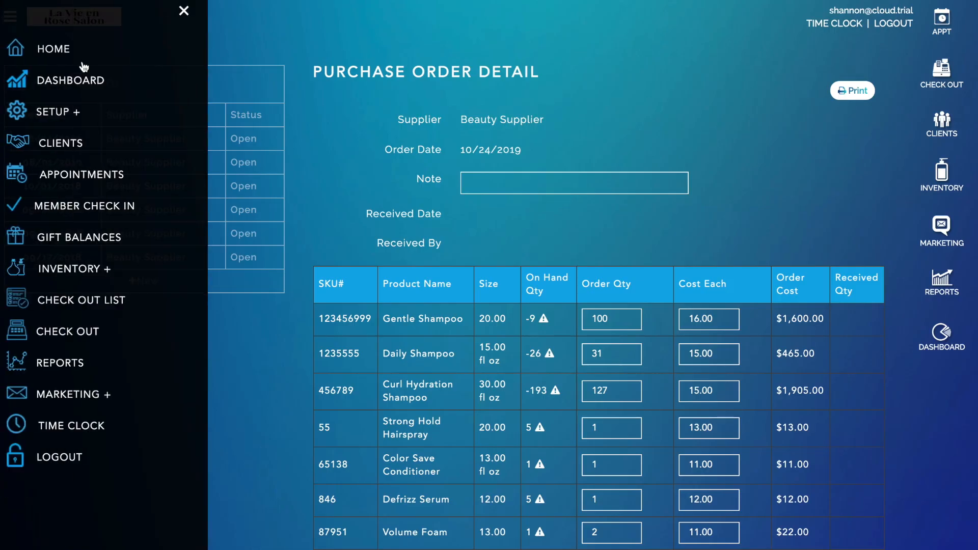
Step: Load a worker's profile in Setup Workers > Worker Details
{"action": "left_click", "coordinate": [62, 114]}
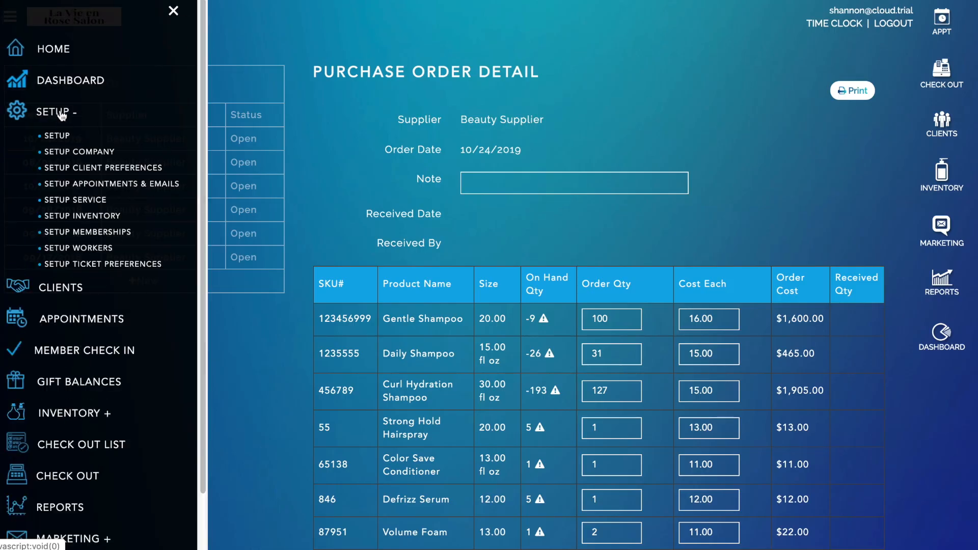
{"action": "left_click", "coordinate": [101, 249]}
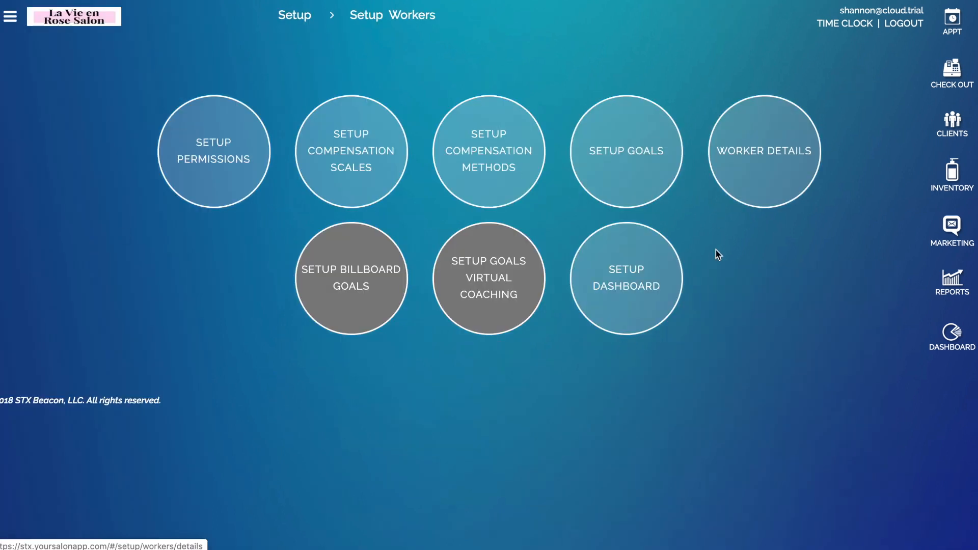
{"action": "left_click", "coordinate": [752, 182]}
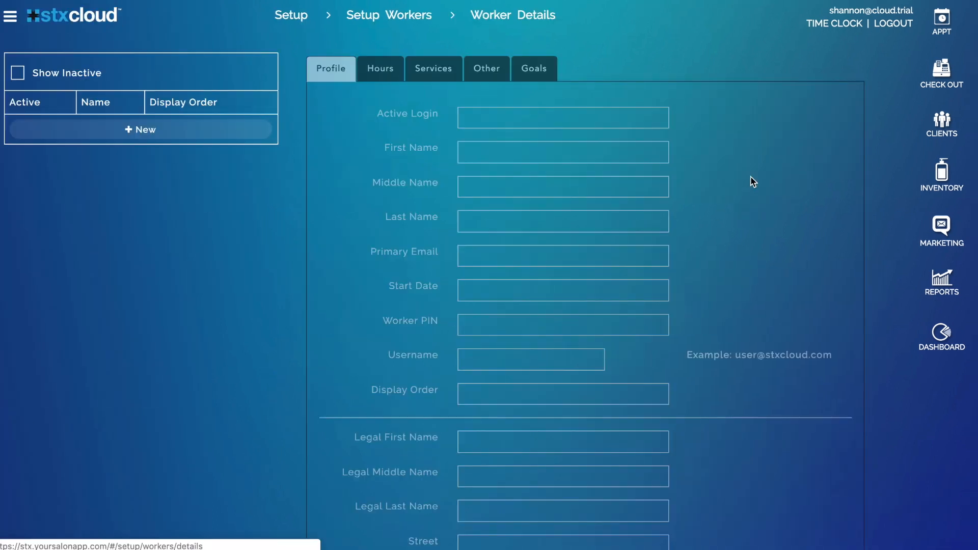
{"action": "left_click", "coordinate": [90, 159]}
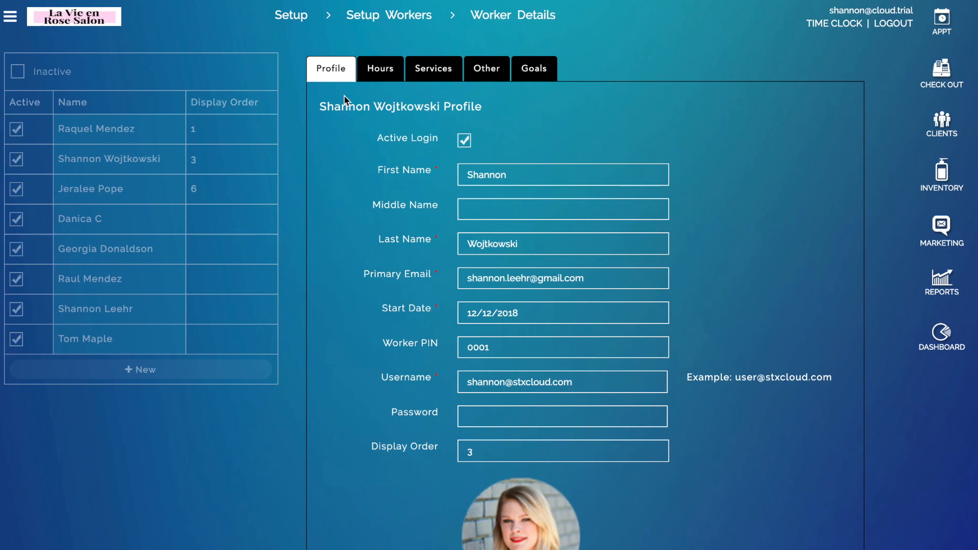
Step: Set the worker's birth year to 1973, save, and autofill the login username and password
{"action": "scroll", "coordinate": [675, 308], "scroll_direction": "down", "scroll_amount": 4}
{"action": "scroll", "coordinate": [675, 308], "scroll_direction": "down", "scroll_amount": 15}
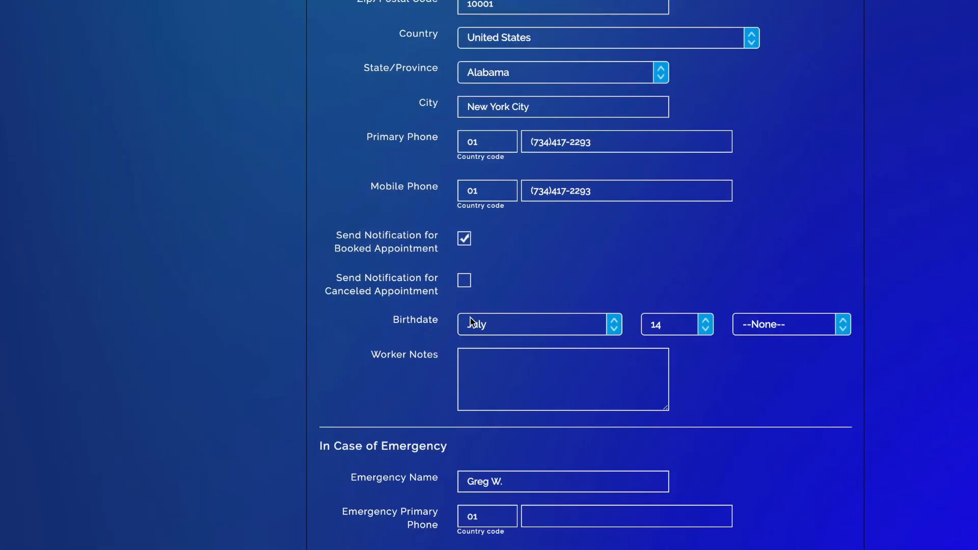
{"action": "left_click", "coordinate": [787, 326]}
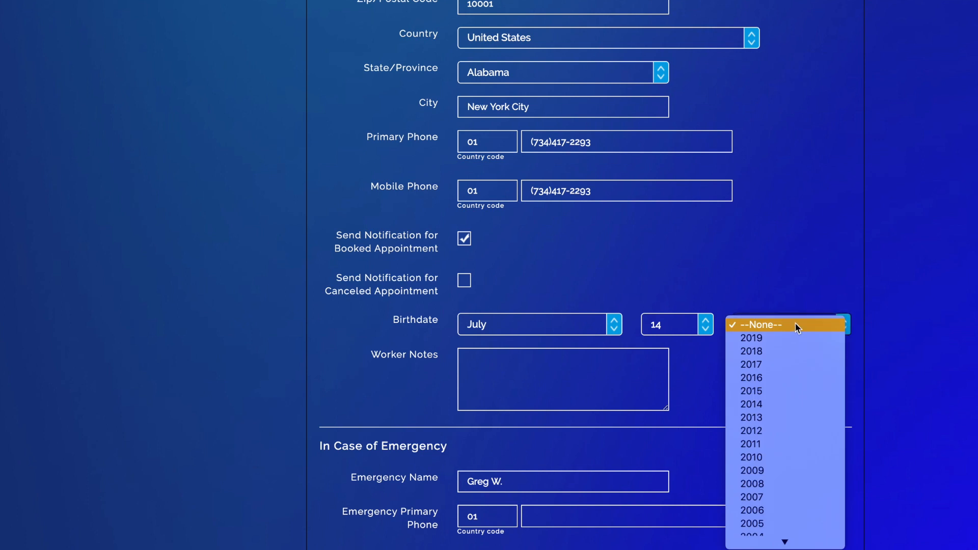
{"action": "scroll", "coordinate": [795, 405], "scroll_direction": "down", "scroll_amount": 10}
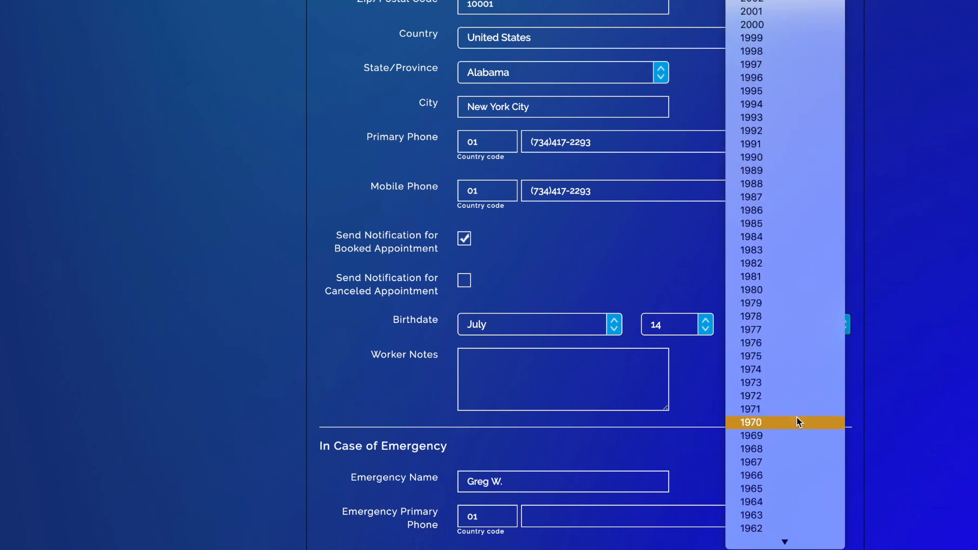
{"action": "left_click", "coordinate": [792, 386]}
{"action": "scroll", "coordinate": [560, 408], "scroll_direction": "down", "scroll_amount": 5}
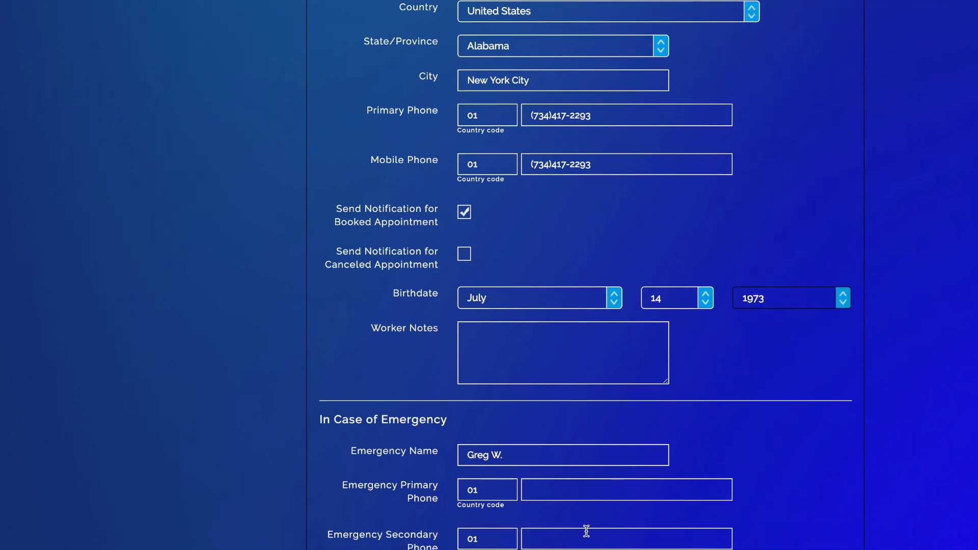
{"action": "left_click", "coordinate": [483, 516]}
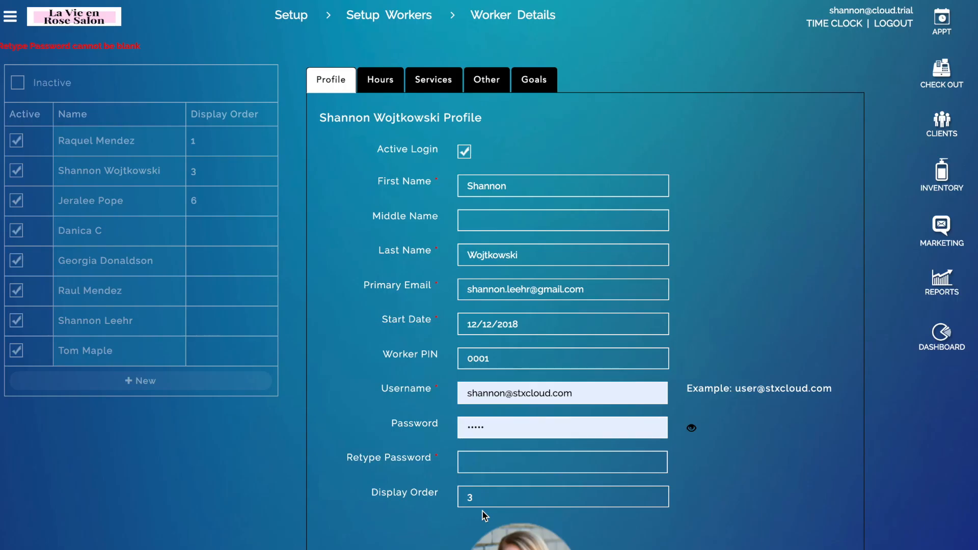
{"action": "left_click", "coordinate": [537, 425]}
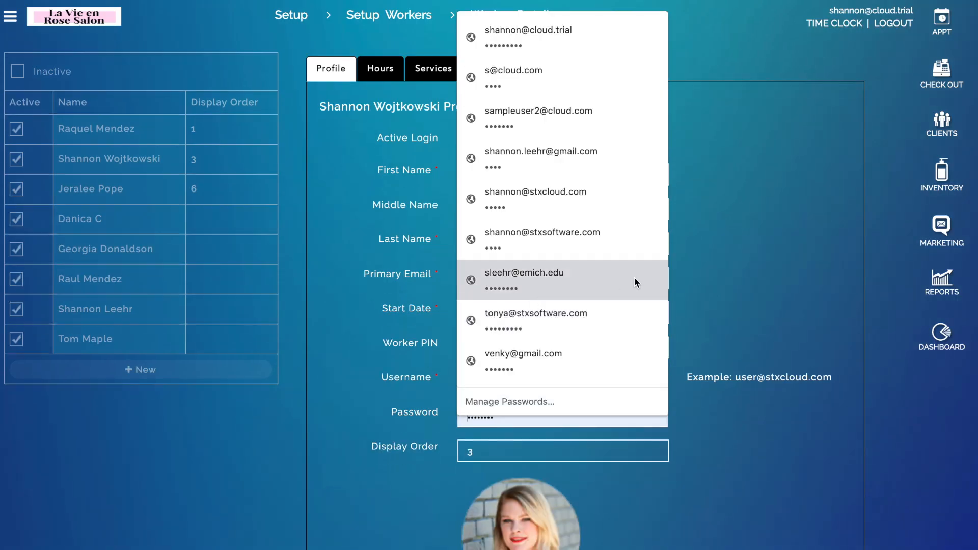
{"action": "left_click", "coordinate": [622, 283]}
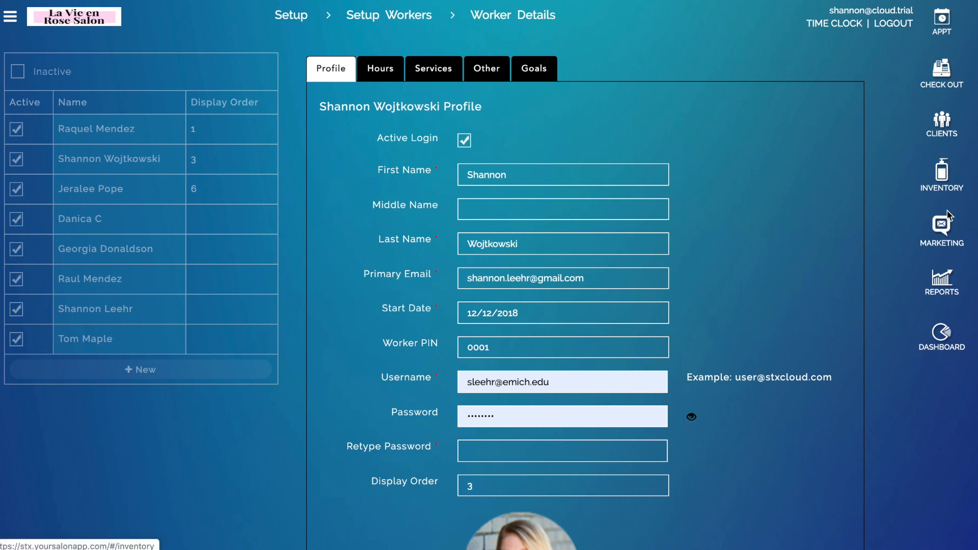
{"action": "left_click", "coordinate": [951, 293]}
Step: In the Ticket Details report, check the ticket receipt's credited worker, then return to the appointment book
{"action": "left_click", "coordinate": [422, 77]}
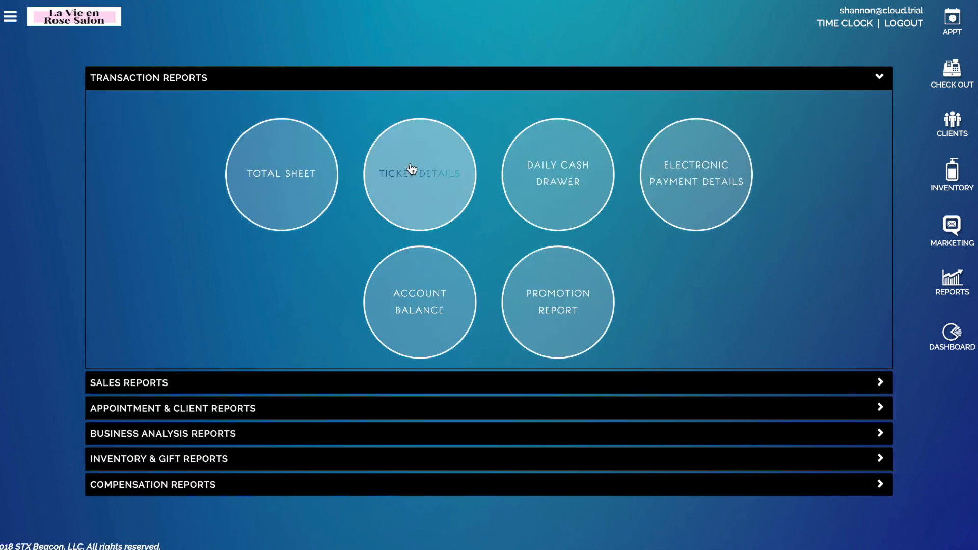
{"action": "left_click", "coordinate": [411, 164]}
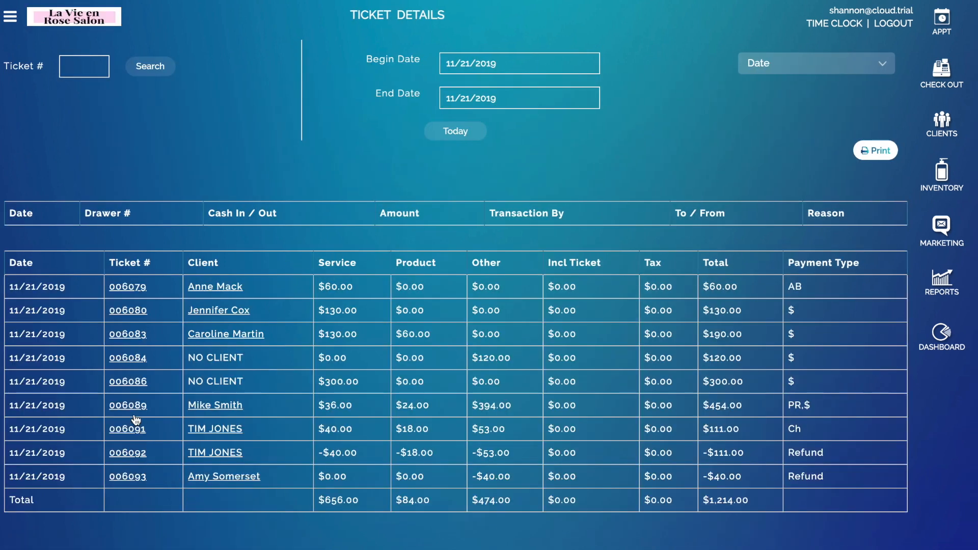
{"action": "left_click", "coordinate": [120, 406]}
{"action": "scroll", "coordinate": [477, 402], "scroll_direction": "down", "scroll_amount": 3}
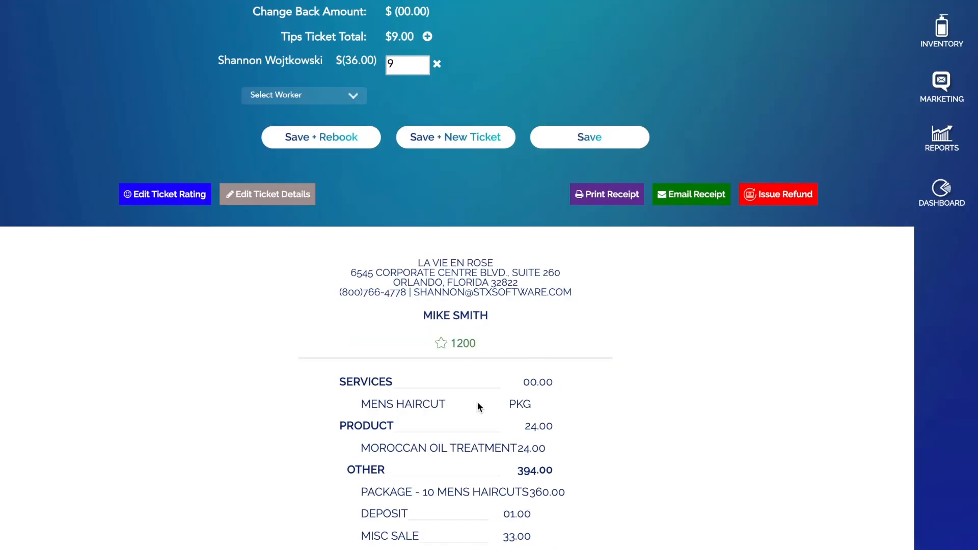
{"action": "scroll", "coordinate": [487, 415], "scroll_direction": "down", "scroll_amount": 5}
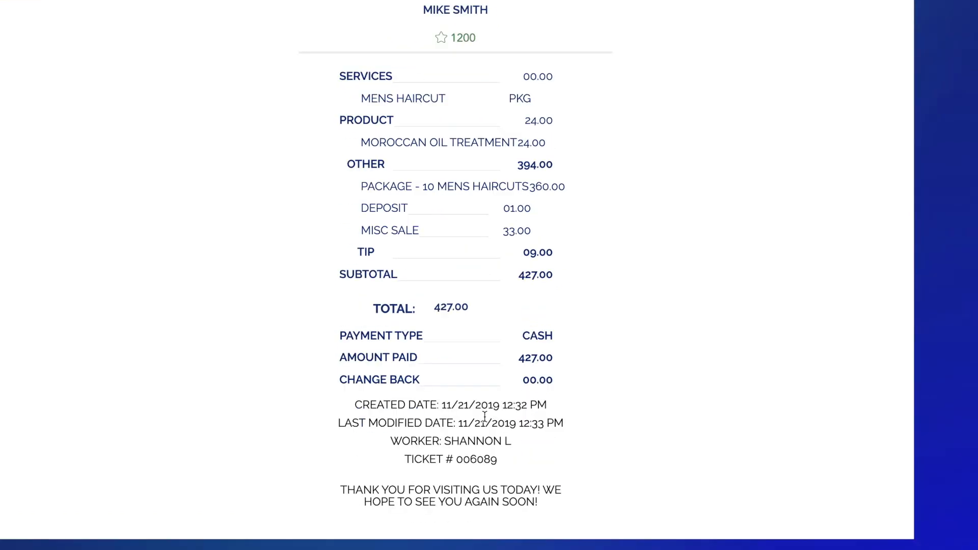
{"action": "left_click_drag", "start_coordinate": [391, 442], "coordinate": [505, 442]}
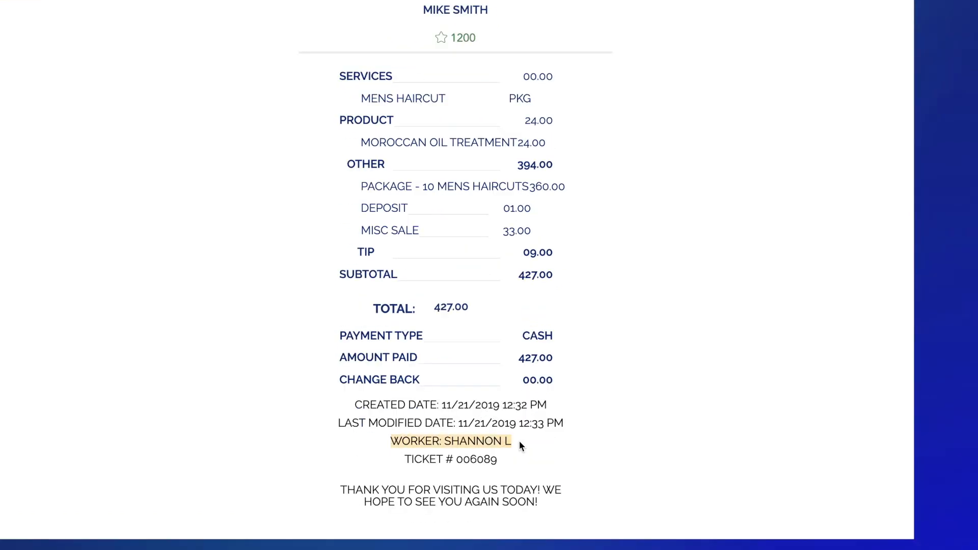
{"action": "left_click", "coordinate": [531, 441]}
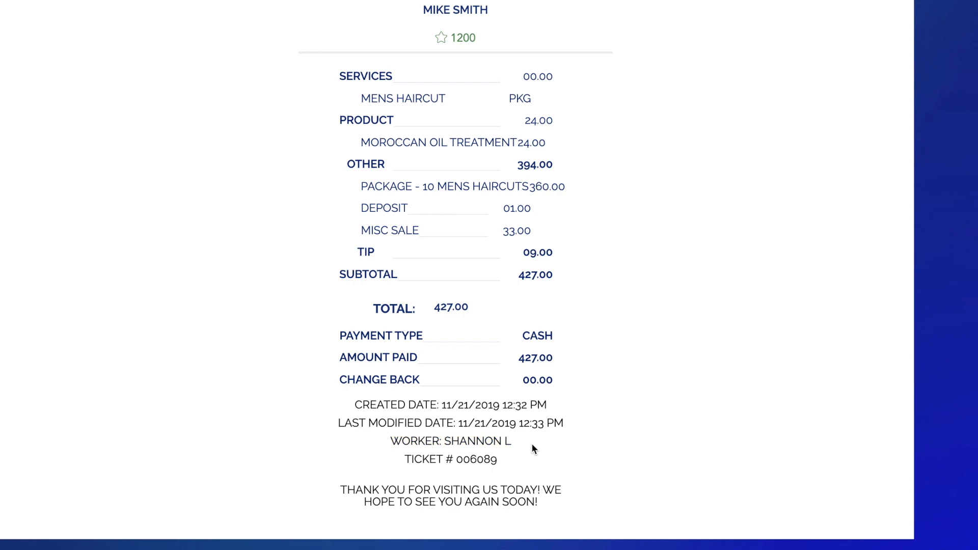
{"action": "scroll", "coordinate": [531, 443], "scroll_direction": "up", "scroll_amount": 2}
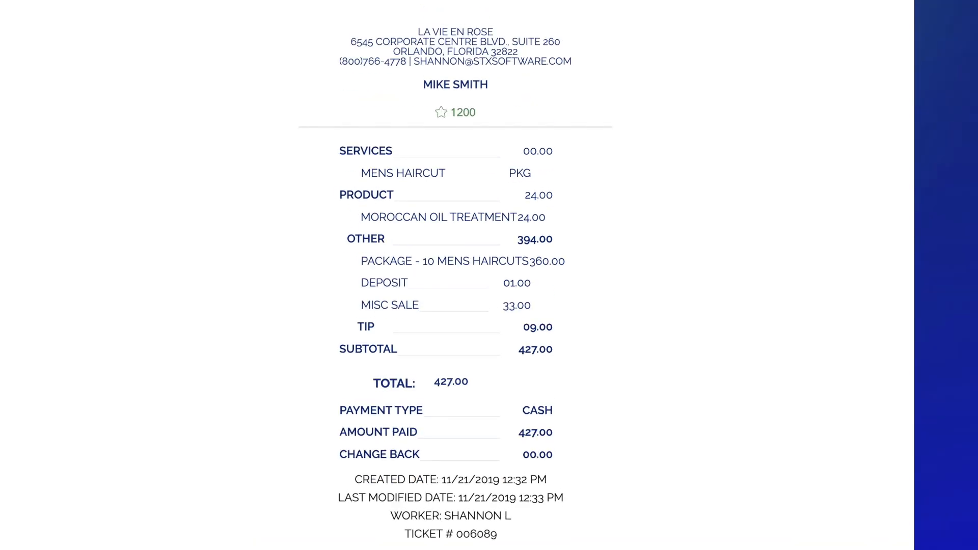
{"action": "scroll", "coordinate": [803, 127], "scroll_direction": "up", "scroll_amount": 10}
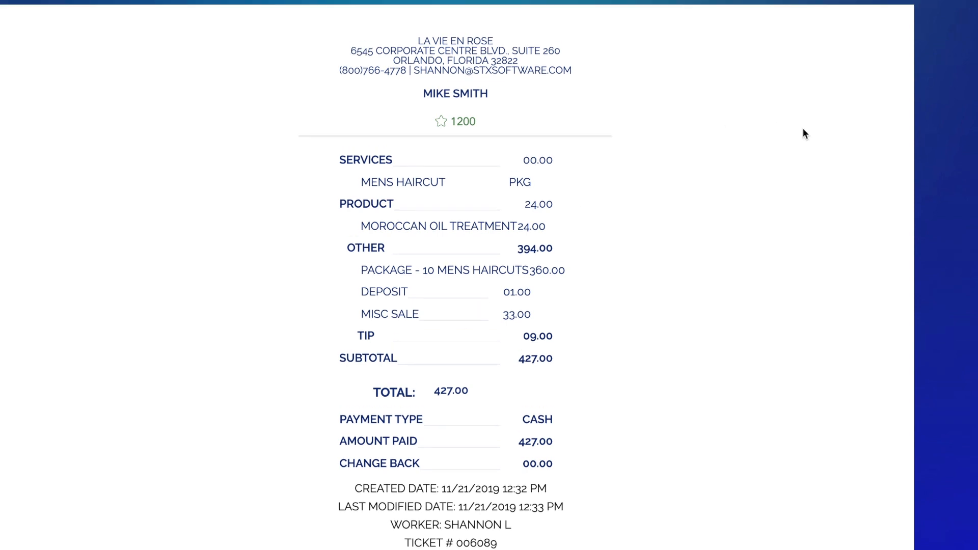
{"action": "left_click", "coordinate": [942, 19]}
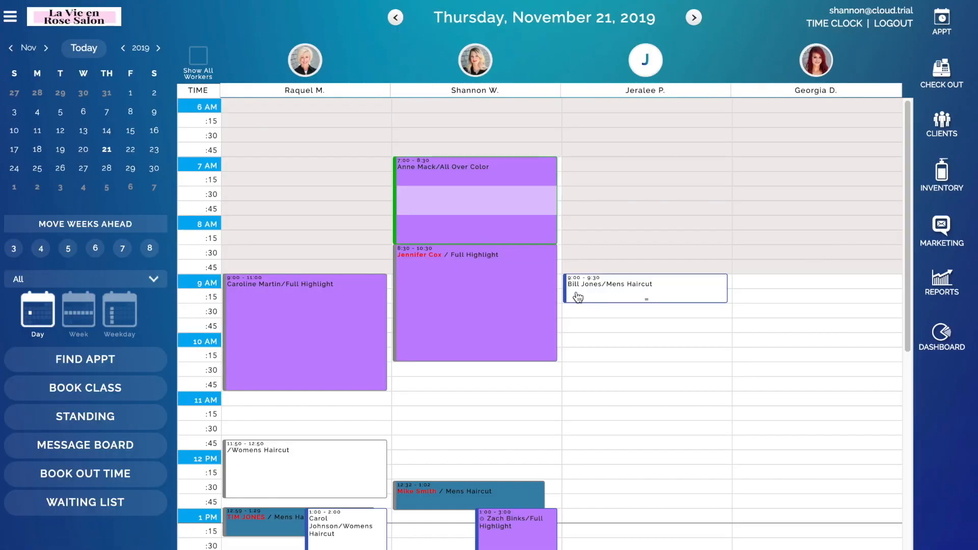
Step: Set the 9:00 Mens Haircut appointment's status to Confirmed and save it
{"action": "left_click", "coordinate": [596, 296]}
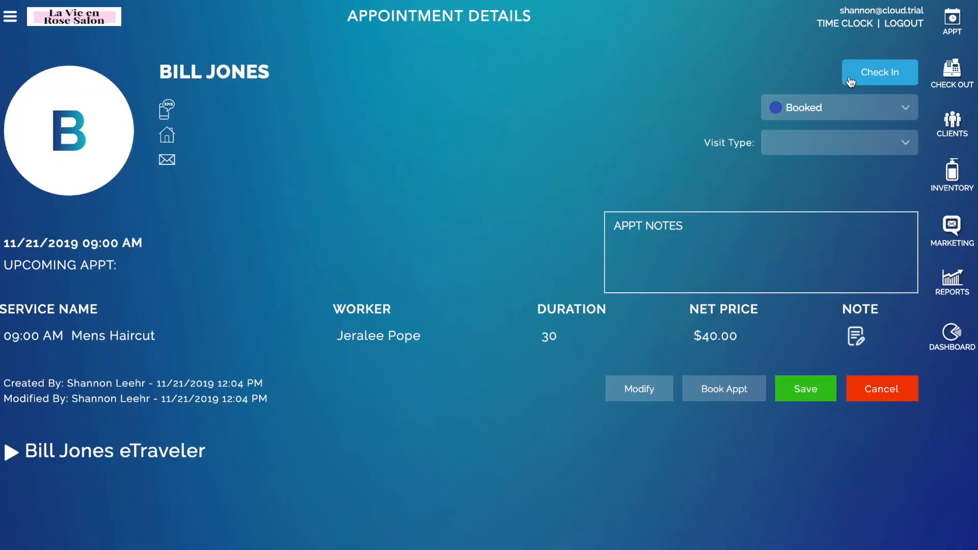
{"action": "left_click", "coordinate": [849, 105]}
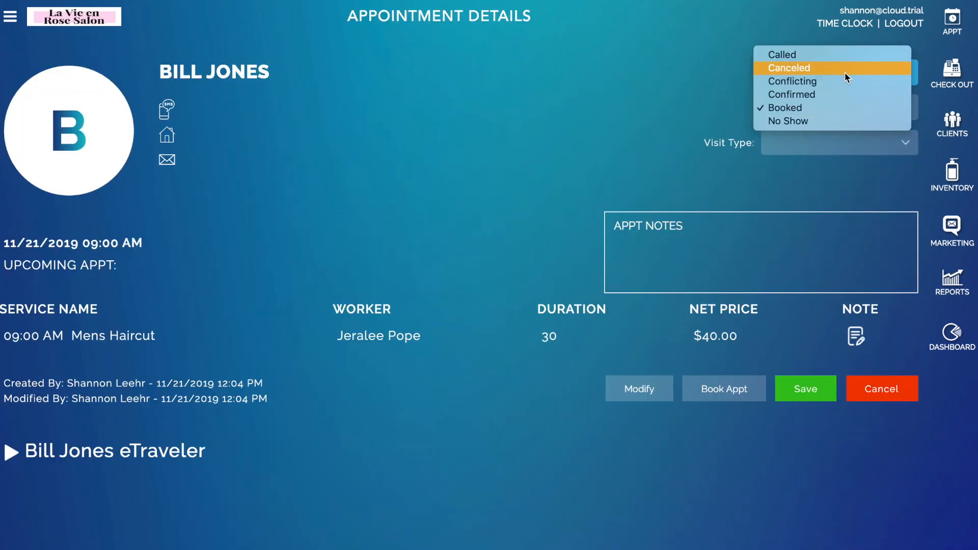
{"action": "left_click", "coordinate": [708, 347]}
{"action": "left_click", "coordinate": [801, 388]}
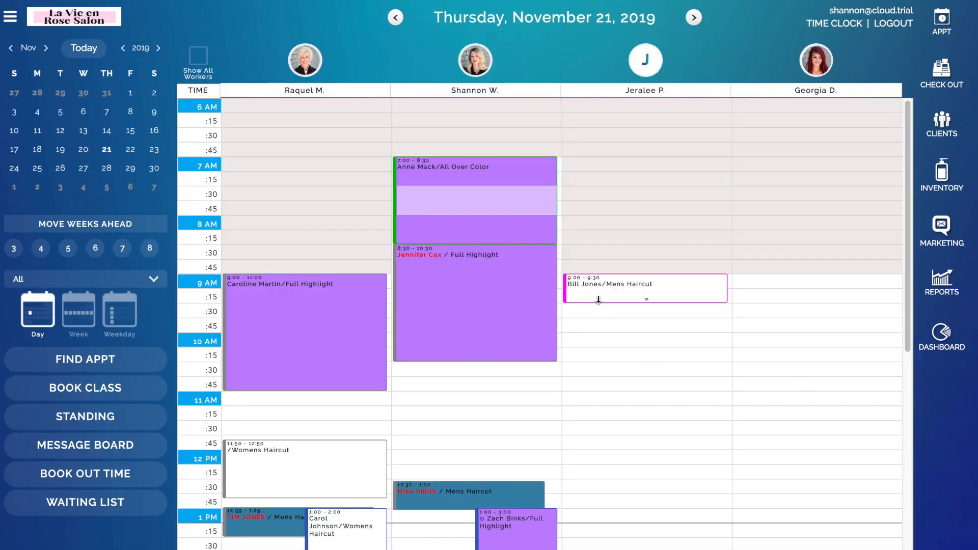
Step: Move the haircut to the 3:00–3:30 PM slot in the third worker's column
{"action": "scroll", "coordinate": [668, 396], "scroll_direction": "down", "scroll_amount": 3}
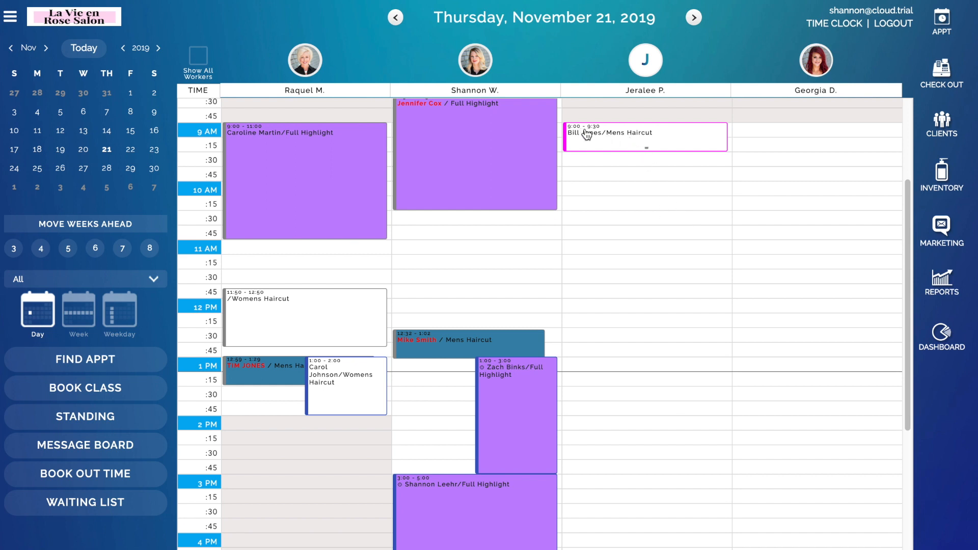
{"action": "left_click_drag", "start_coordinate": [593, 142], "coordinate": [620, 481]}
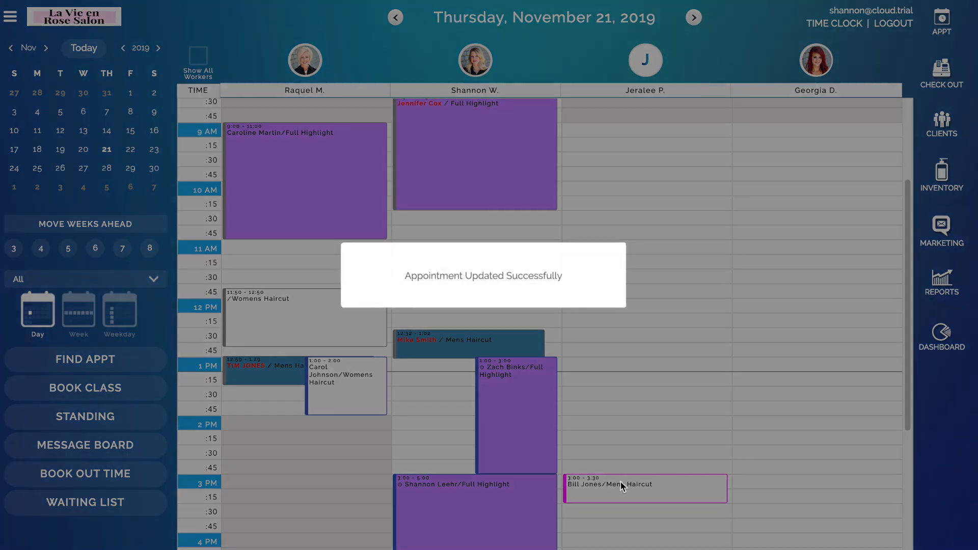
{"action": "scroll", "coordinate": [583, 328], "scroll_direction": "down", "scroll_amount": 7}
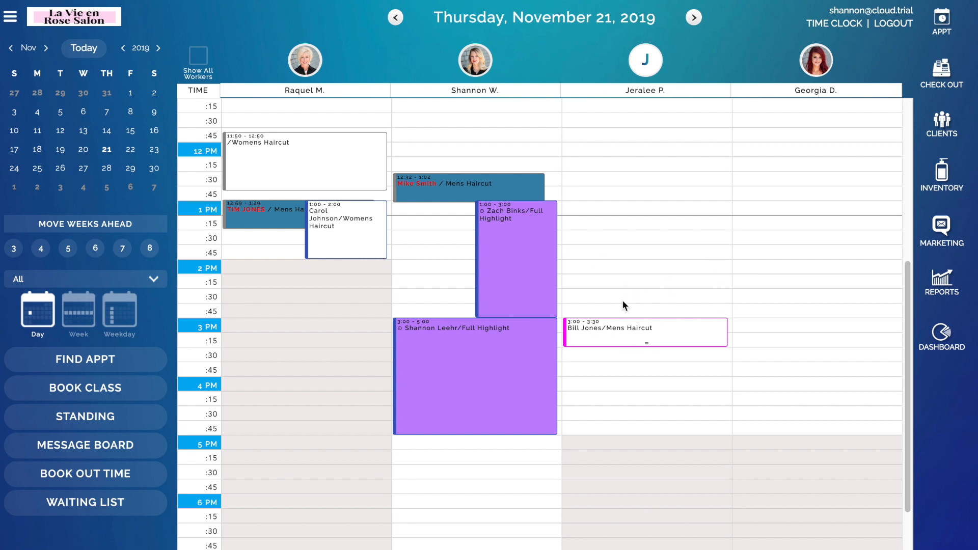
Step: Change the 3:00 Mens Haircut's date from 11/21/2019 to Thursday, December 5, 2019 and save
{"action": "left_click", "coordinate": [603, 334]}
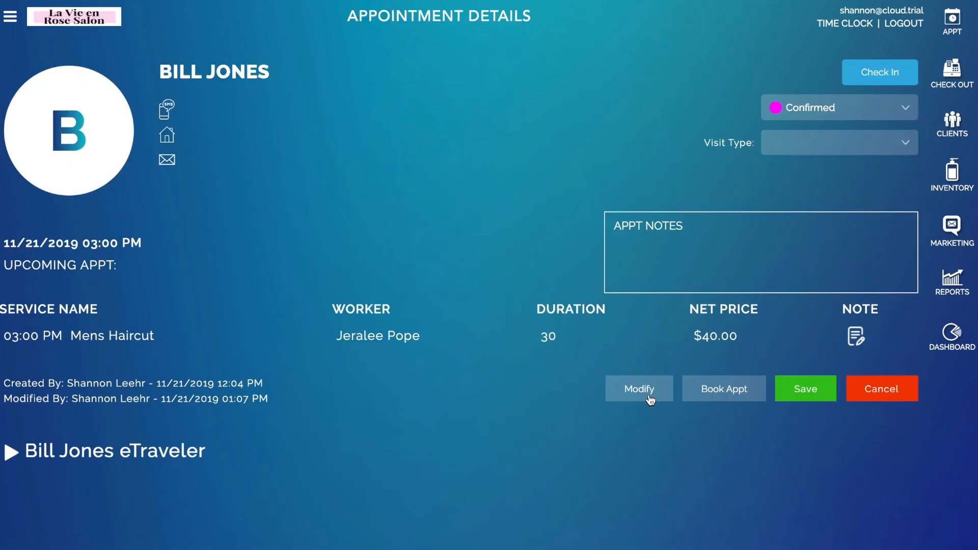
{"action": "left_click", "coordinate": [622, 398]}
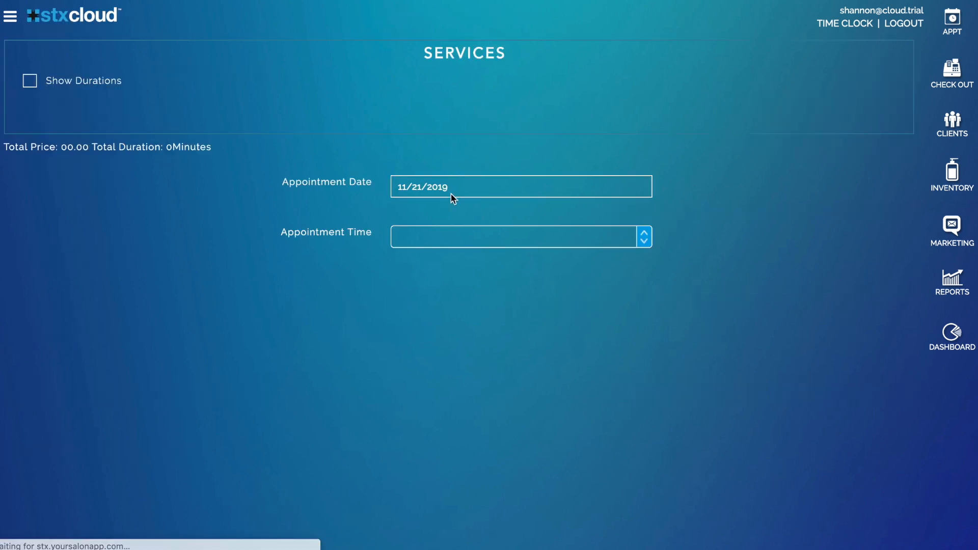
{"action": "left_click", "coordinate": [415, 224]}
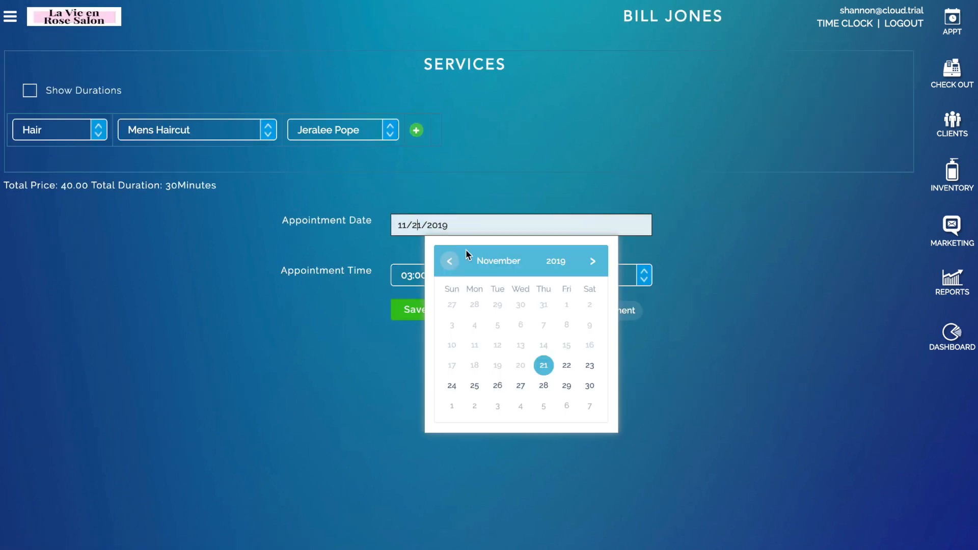
{"action": "left_click", "coordinate": [544, 385]}
{"action": "left_click", "coordinate": [439, 225]}
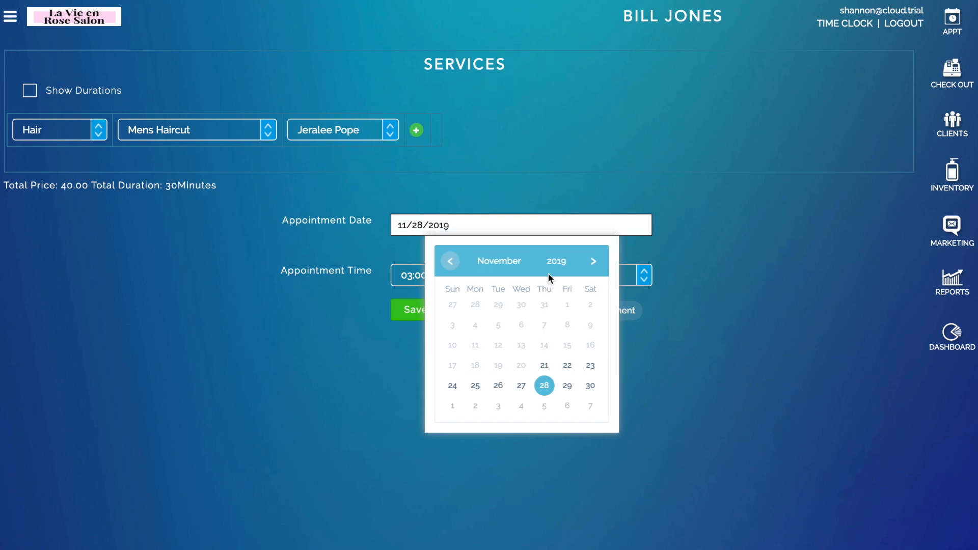
{"action": "left_click", "coordinate": [592, 261]}
{"action": "left_click", "coordinate": [543, 305]}
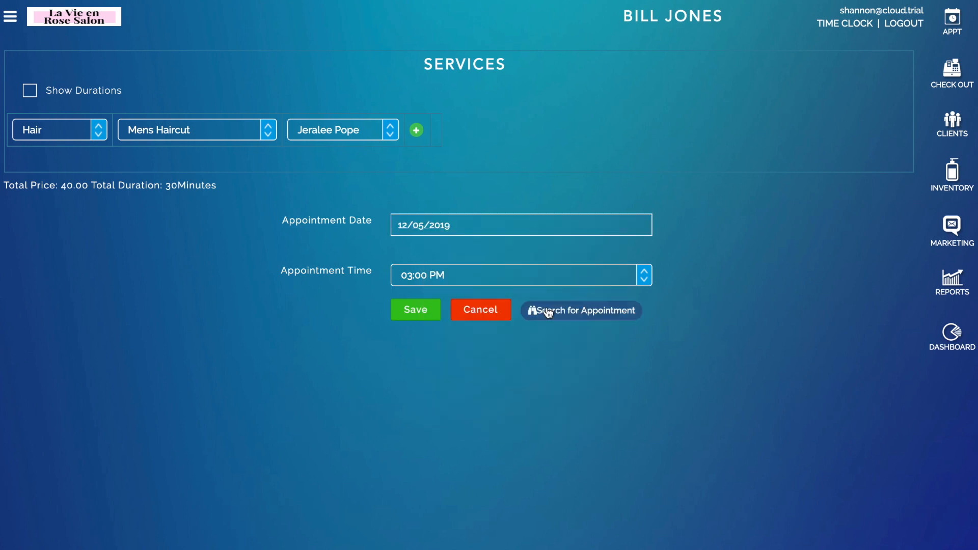
{"action": "left_click", "coordinate": [419, 310]}
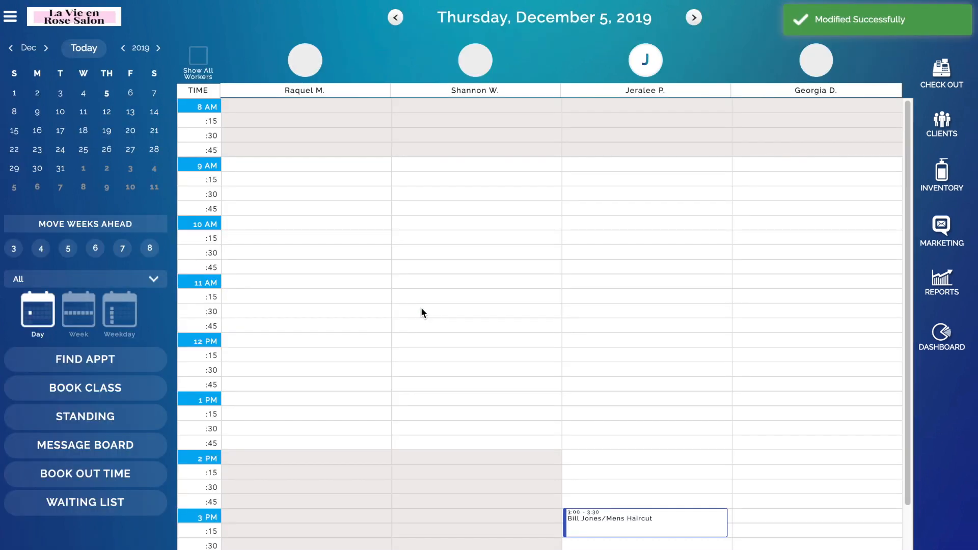
{"action": "scroll", "coordinate": [597, 333], "scroll_direction": "down", "scroll_amount": 2}
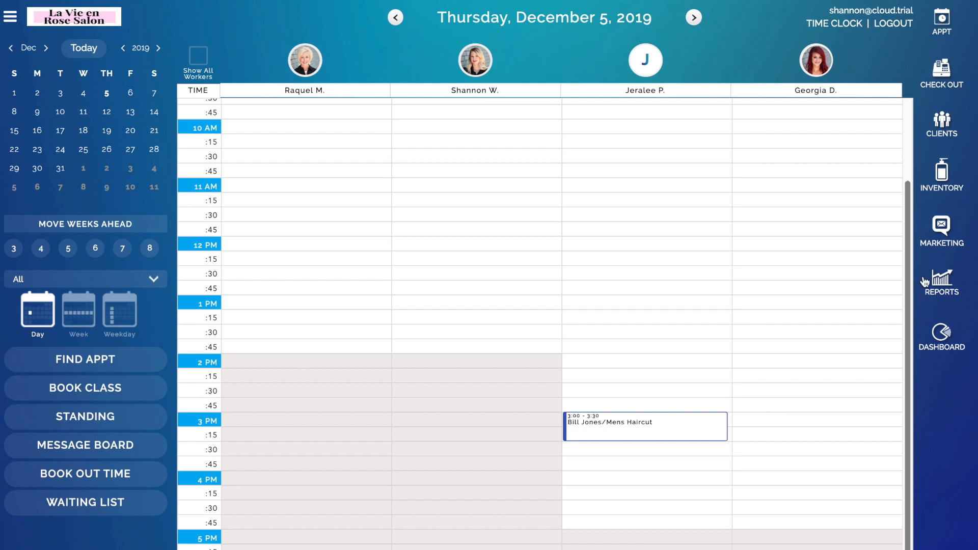
Step: Generate the Total Sheet transaction report for 11/21/2019
{"action": "left_click", "coordinate": [940, 284]}
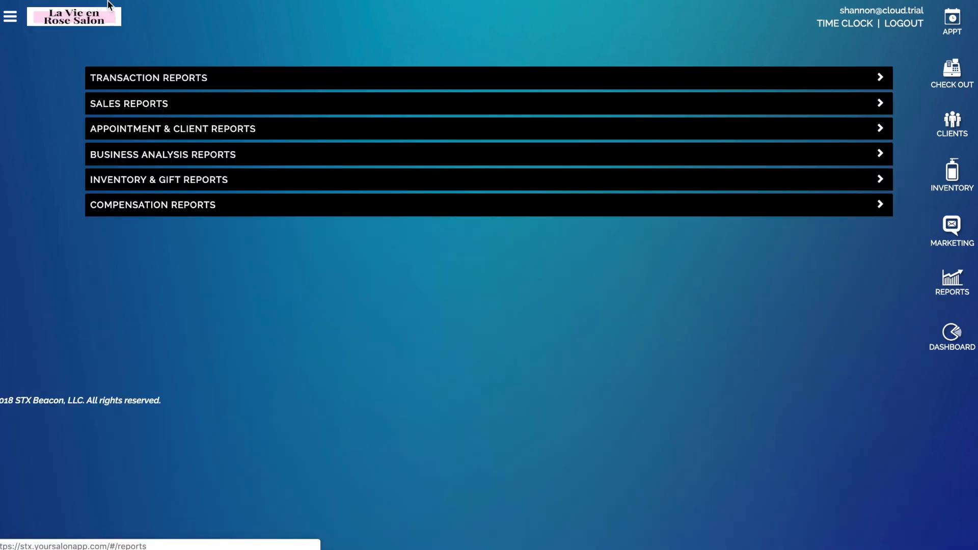
{"action": "left_click", "coordinate": [182, 83]}
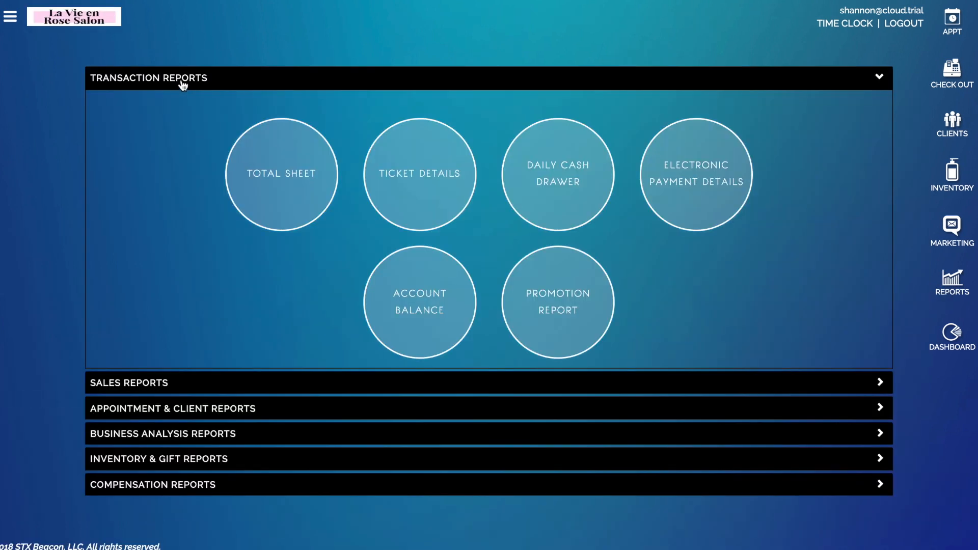
{"action": "left_click", "coordinate": [263, 189]}
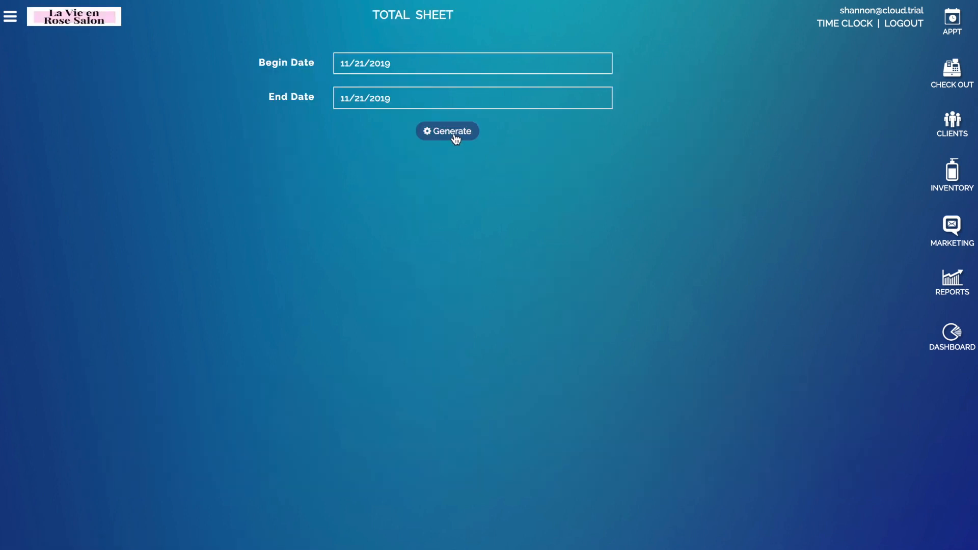
{"action": "left_click", "coordinate": [448, 131]}
Step: Review the Total Sheet's sales, Membership Refunds, payments and grand totals
{"action": "scroll", "coordinate": [193, 157], "scroll_direction": "down", "scroll_amount": 1}
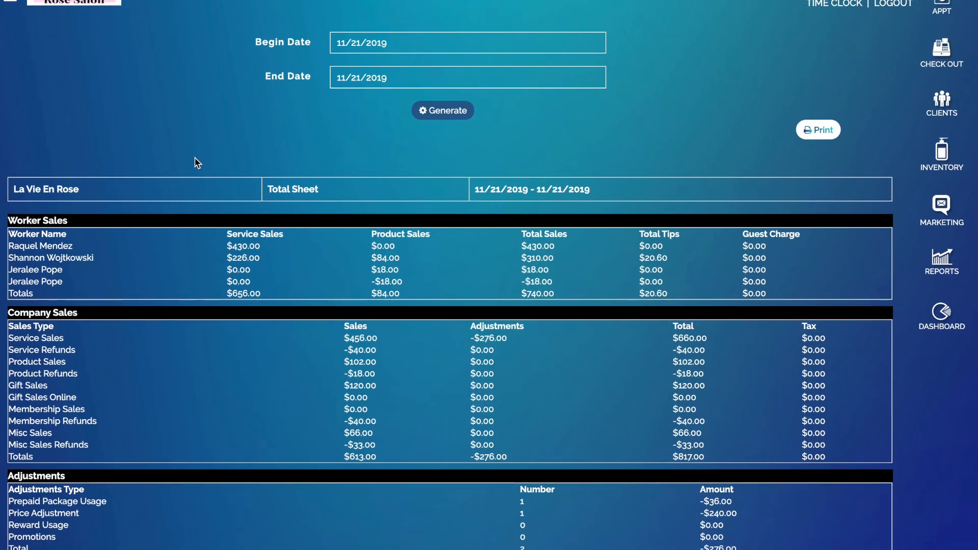
{"action": "scroll", "coordinate": [255, 190], "scroll_direction": "down", "scroll_amount": 1}
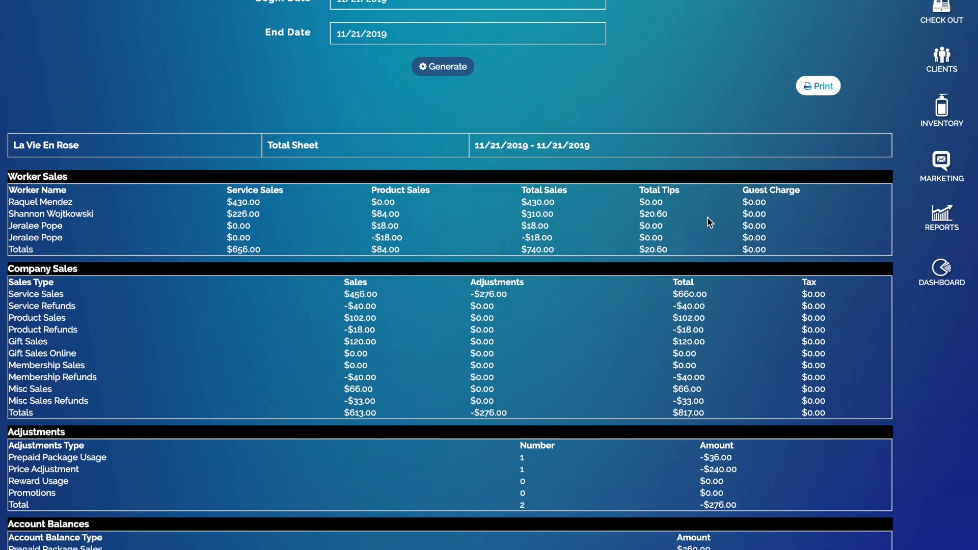
{"action": "scroll", "coordinate": [802, 220], "scroll_direction": "down", "scroll_amount": 4}
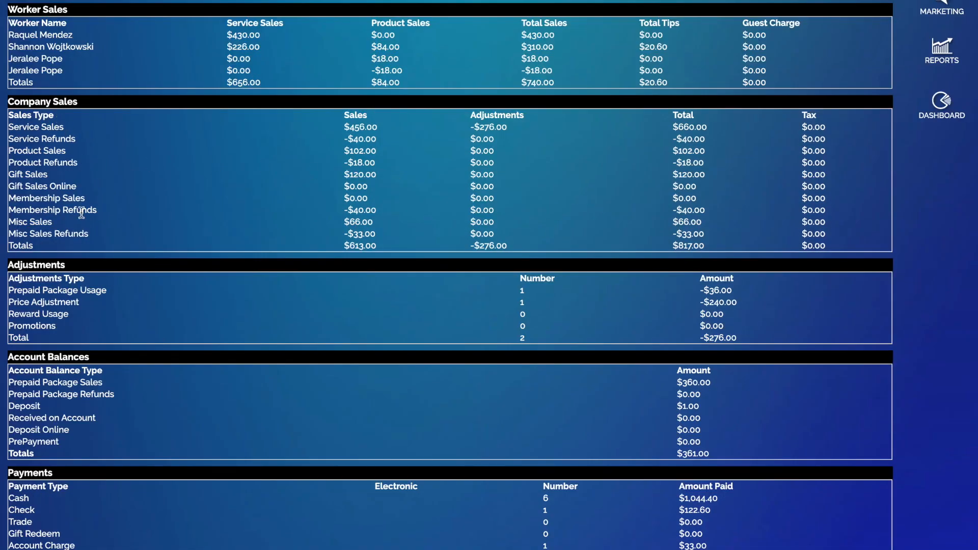
{"action": "left_click_drag", "start_coordinate": [108, 213], "coordinate": [10, 210]}
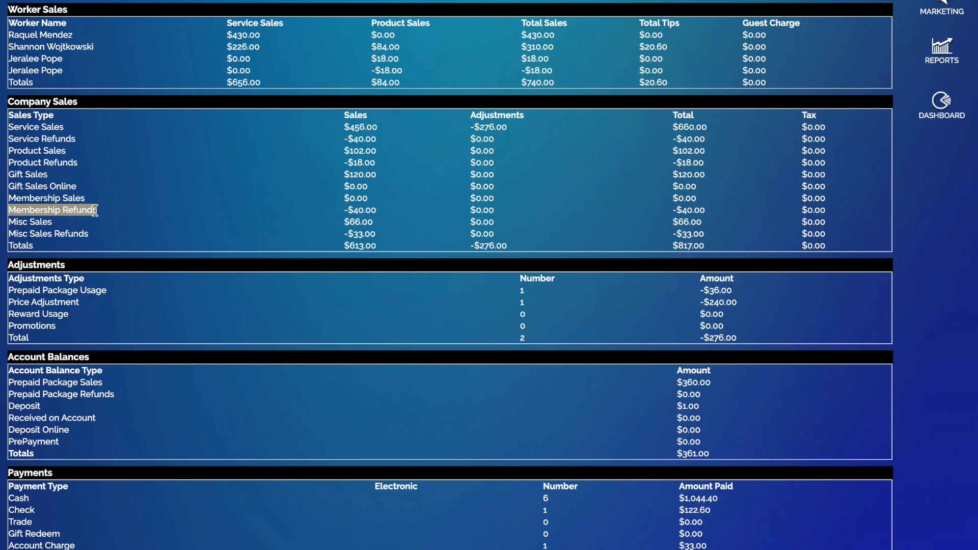
{"action": "left_click", "coordinate": [139, 206]}
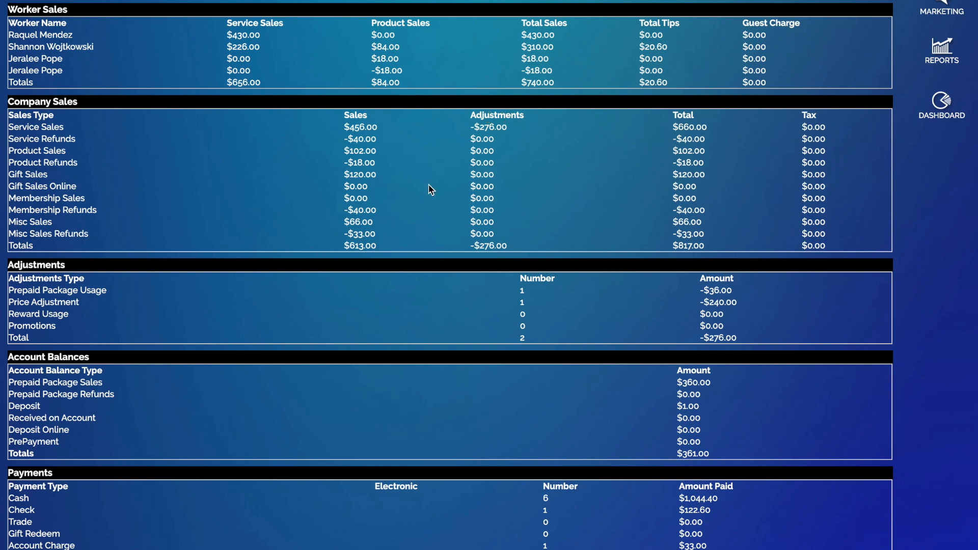
{"action": "scroll", "coordinate": [419, 203], "scroll_direction": "down", "scroll_amount": 1}
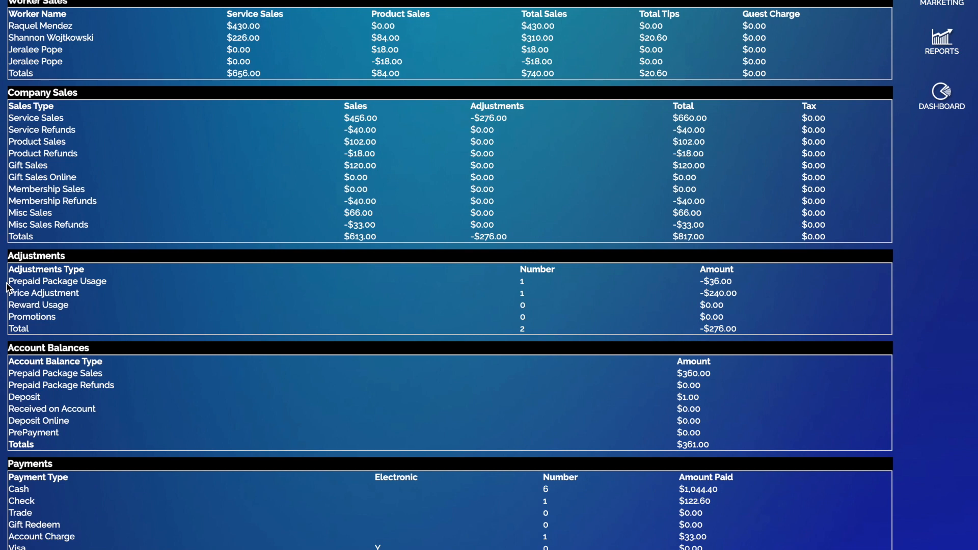
{"action": "scroll", "coordinate": [7, 286], "scroll_direction": "down", "scroll_amount": 1}
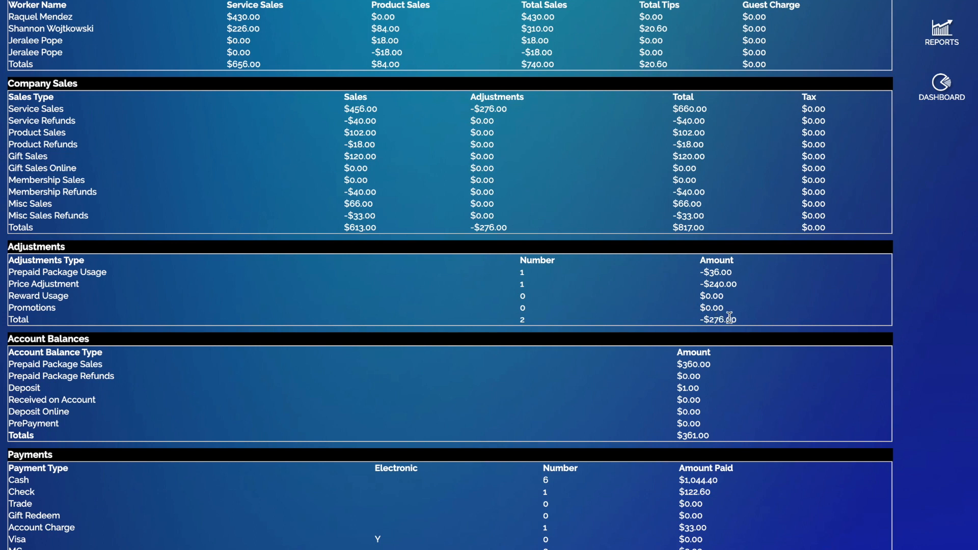
{"action": "scroll", "coordinate": [729, 318], "scroll_direction": "down", "scroll_amount": 3}
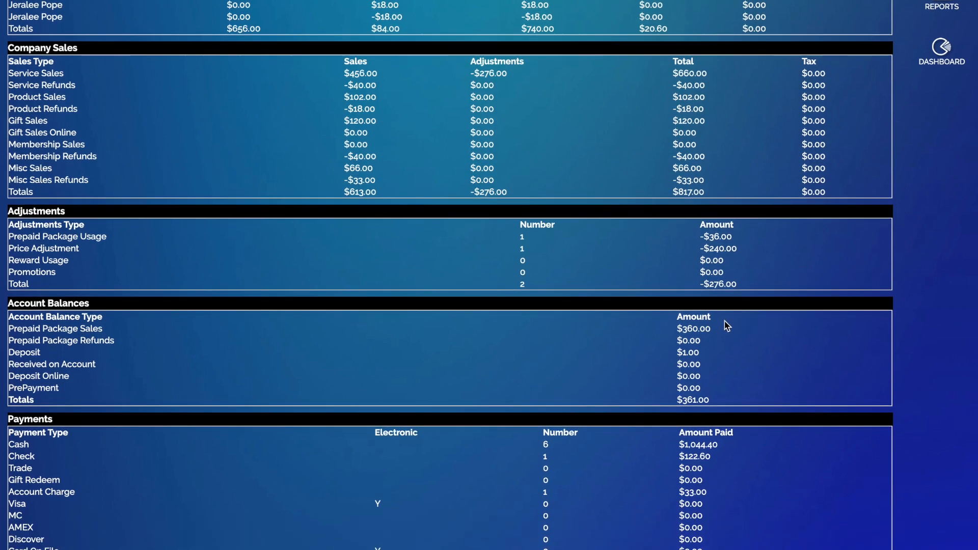
{"action": "scroll", "coordinate": [637, 320], "scroll_direction": "down", "scroll_amount": 5}
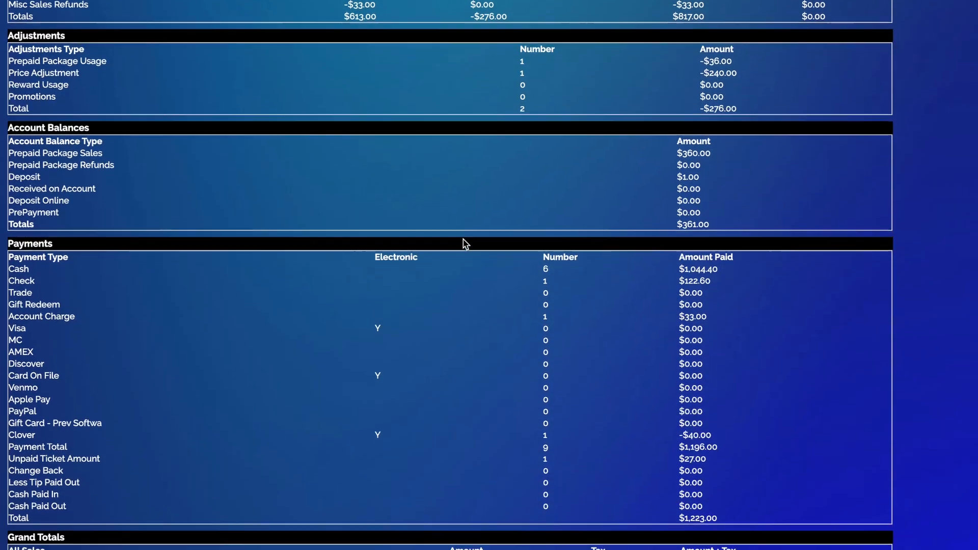
{"action": "scroll", "coordinate": [665, 153], "scroll_direction": "down", "scroll_amount": 1}
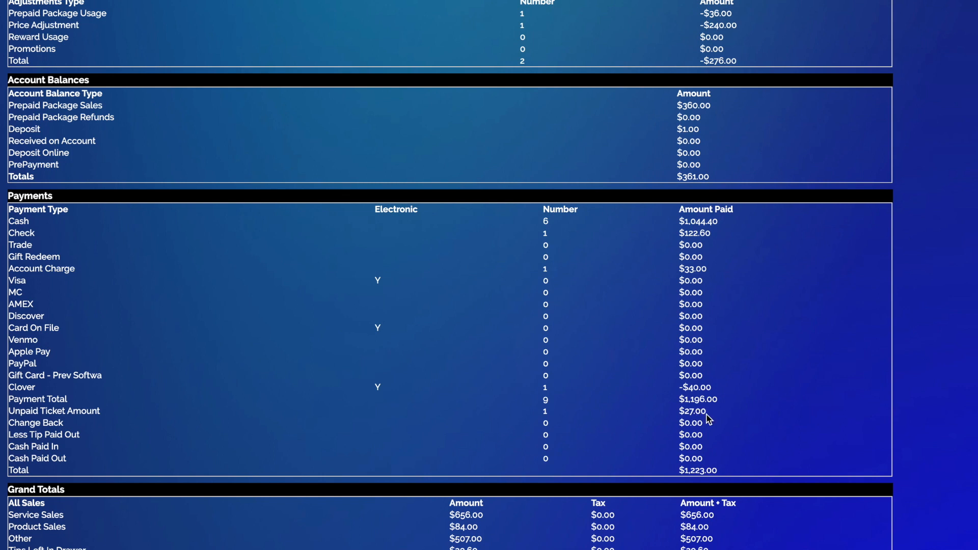
{"action": "scroll", "coordinate": [708, 419], "scroll_direction": "down", "scroll_amount": 1}
{"action": "scroll", "coordinate": [709, 419], "scroll_direction": "down", "scroll_amount": 3}
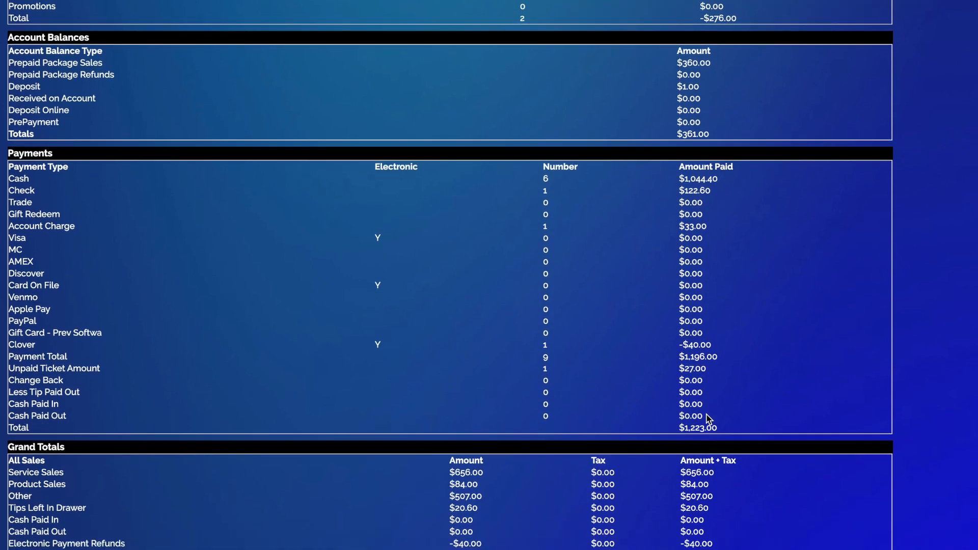
{"action": "scroll", "coordinate": [700, 419], "scroll_direction": "down", "scroll_amount": 2}
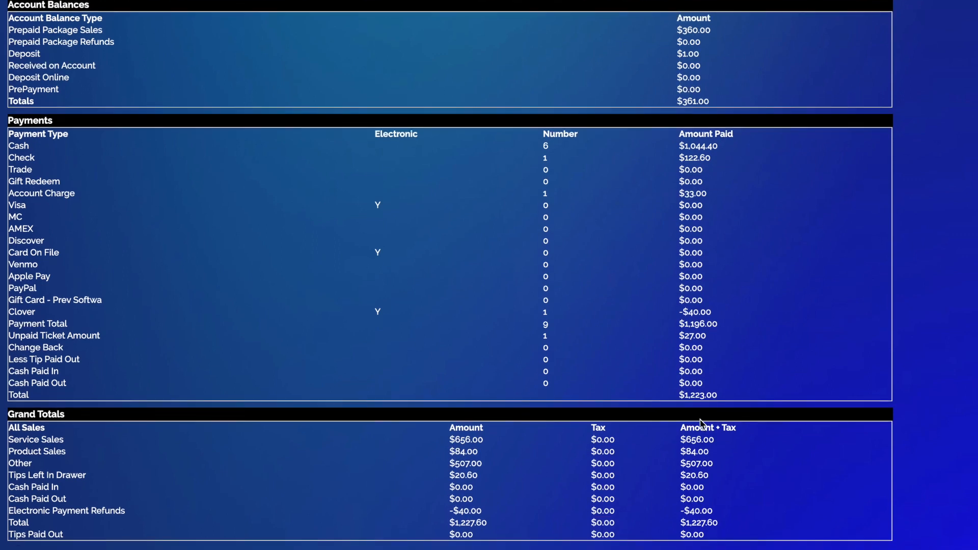
{"action": "scroll", "coordinate": [737, 367], "scroll_direction": "up", "scroll_amount": 15}
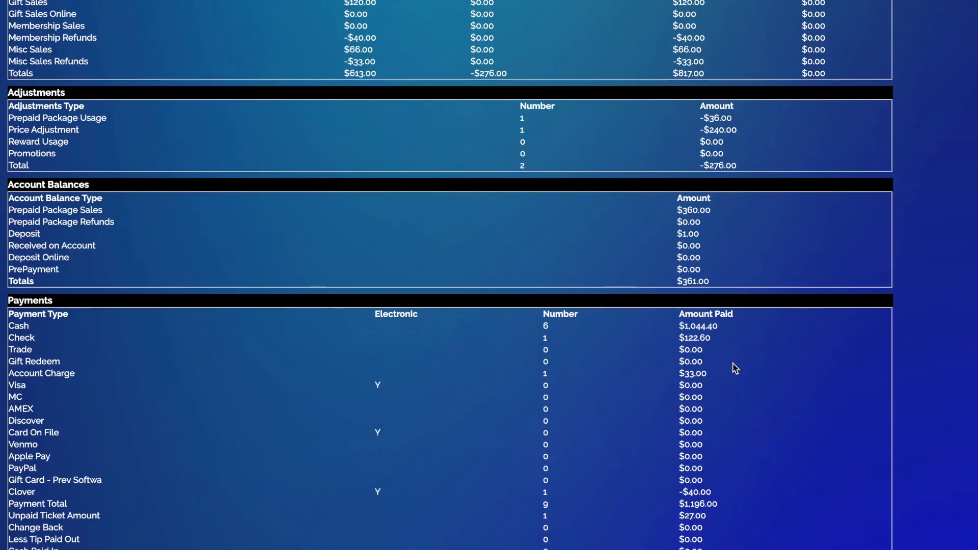
{"action": "scroll", "coordinate": [736, 368], "scroll_direction": "up", "scroll_amount": 1}
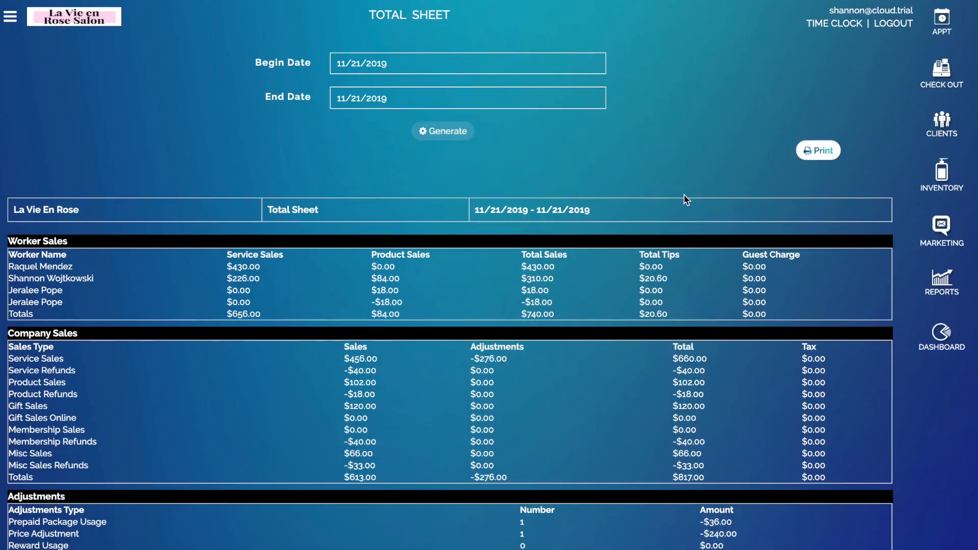
Step: Go to the Setup Workers page through the main menu's Setup options
{"action": "left_click", "coordinate": [11, 19]}
{"action": "left_click", "coordinate": [49, 113]}
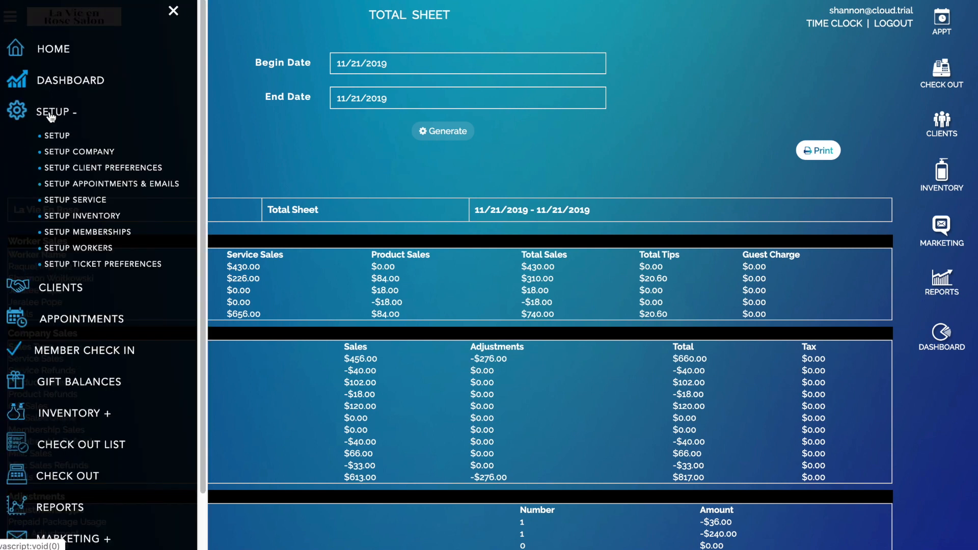
{"action": "left_click", "coordinate": [101, 248]}
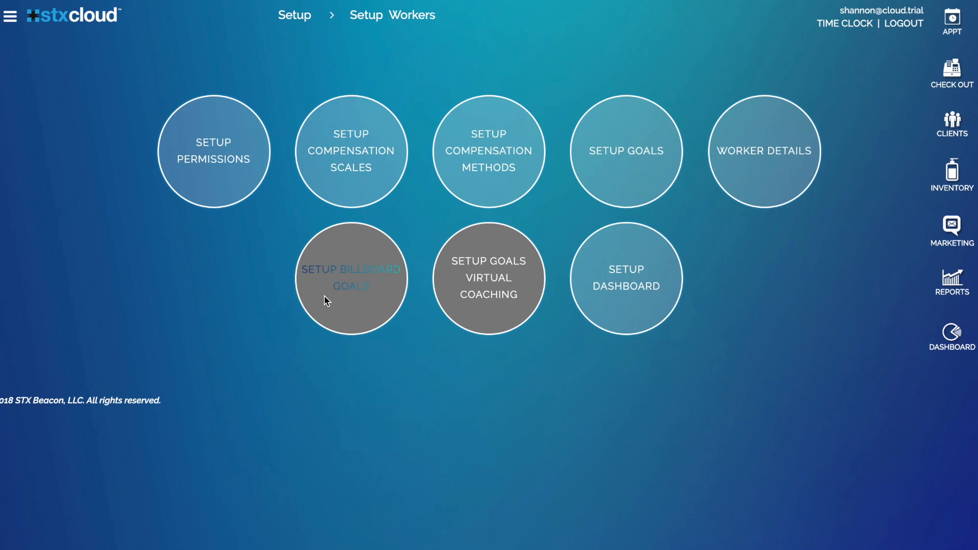